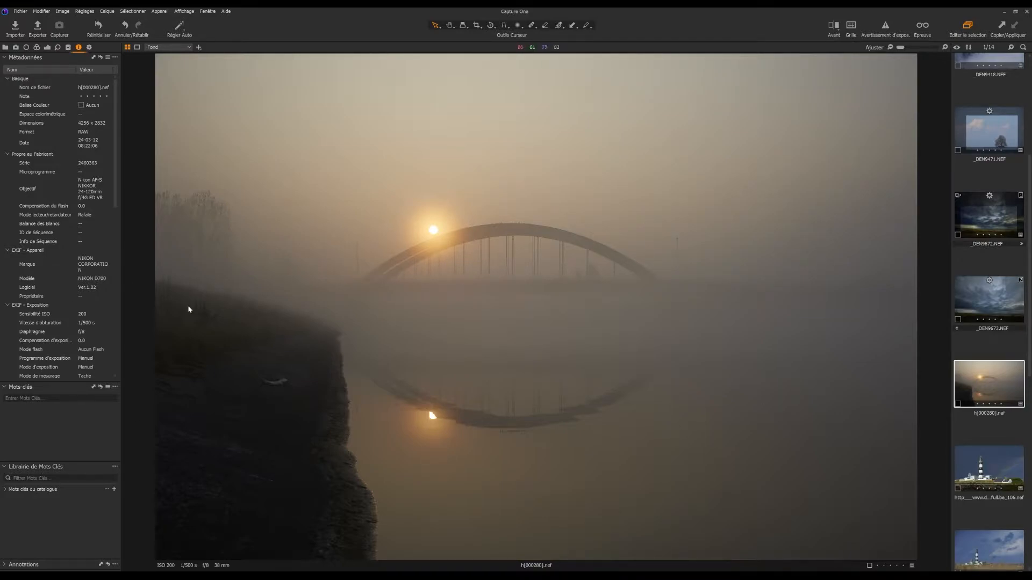
In the exposure tools, check the available ICC profiles and set the white balance mode to Ombre.
{"action": "left_click", "coordinate": [48, 48]}
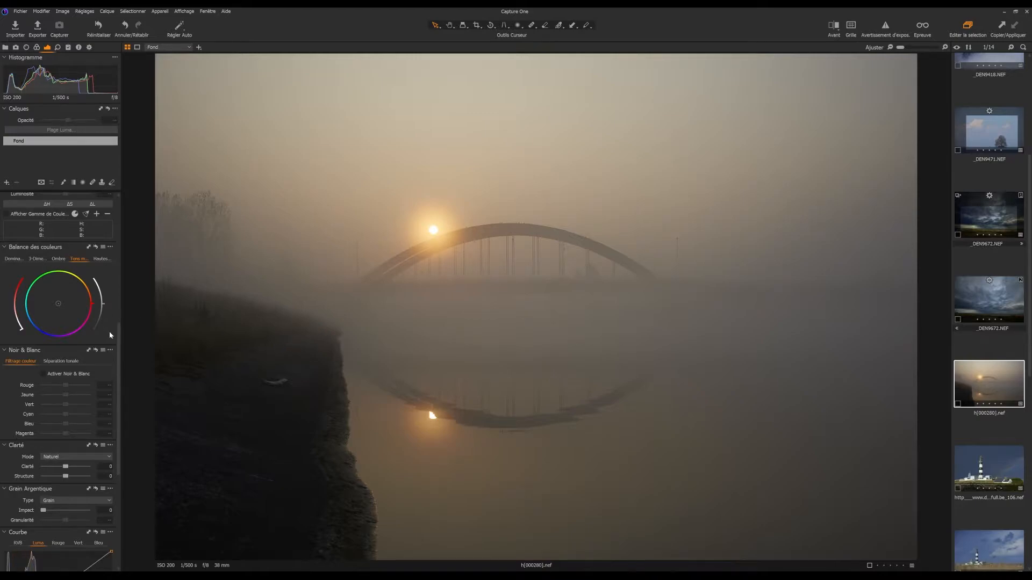
{"action": "left_click_drag", "start_coordinate": [119, 342], "coordinate": [134, 200]}
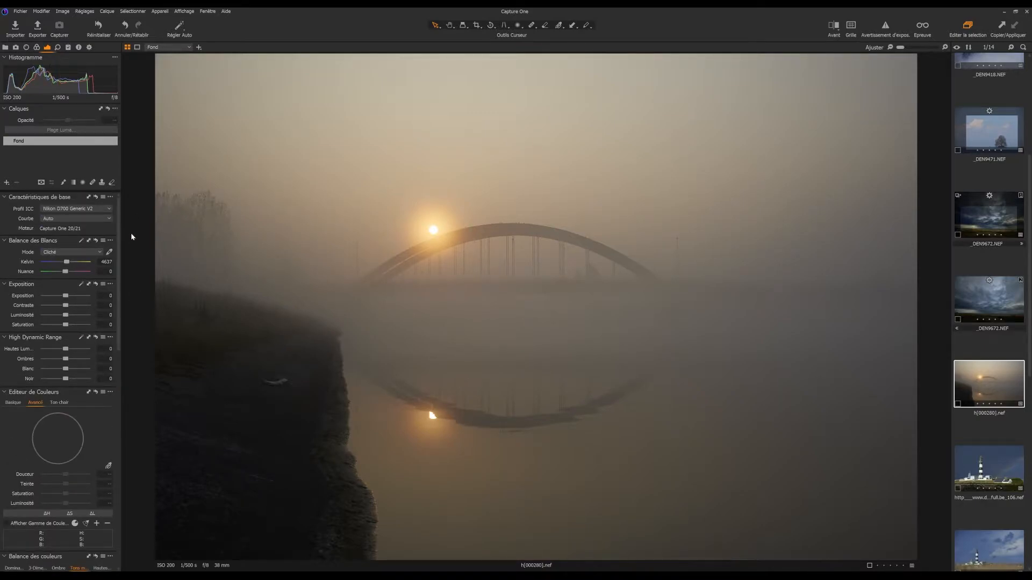
{"action": "left_click", "coordinate": [50, 212]}
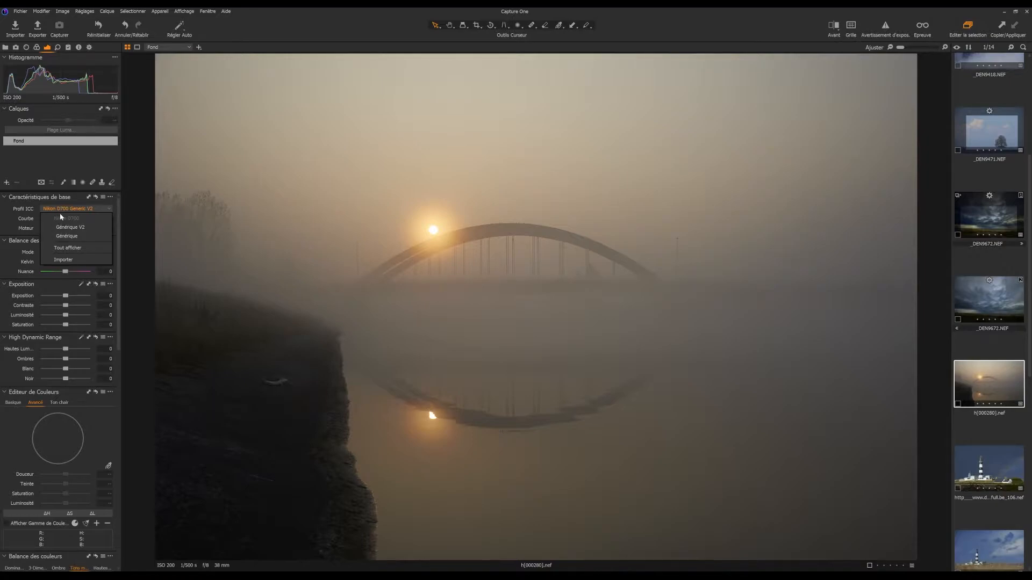
{"action": "left_click", "coordinate": [72, 212]}
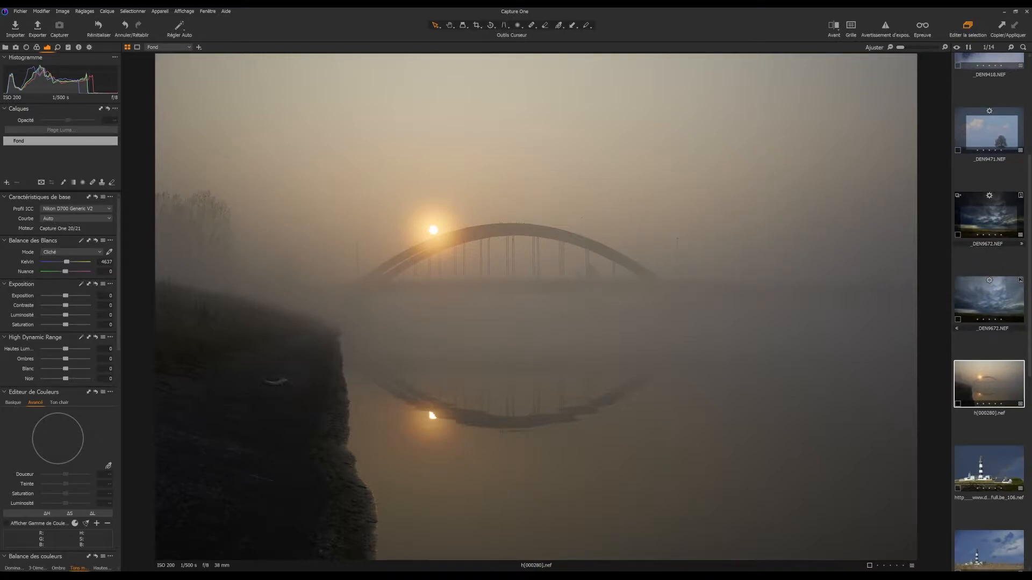
{"action": "left_click", "coordinate": [100, 254]}
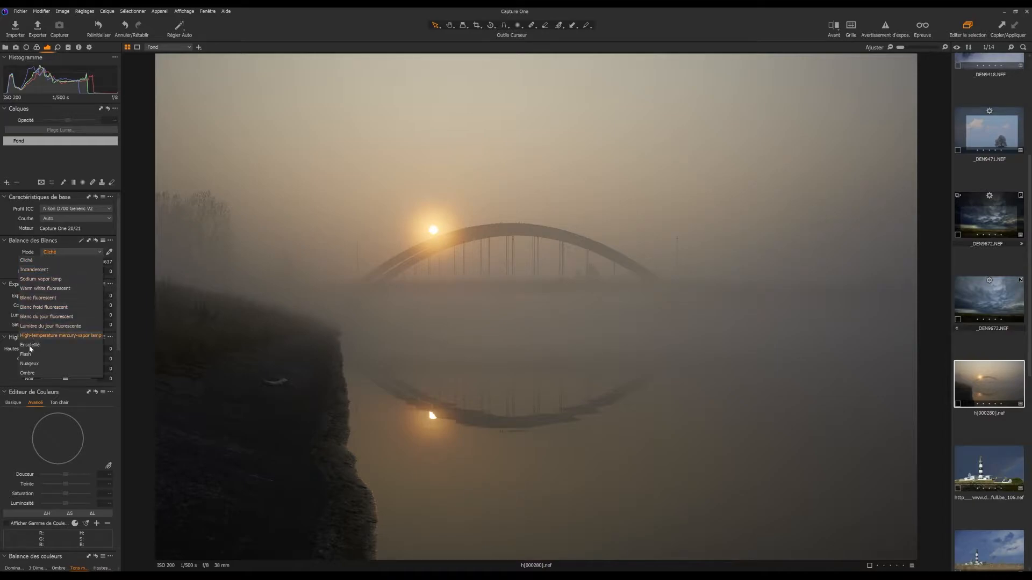
{"action": "left_click", "coordinate": [28, 373]}
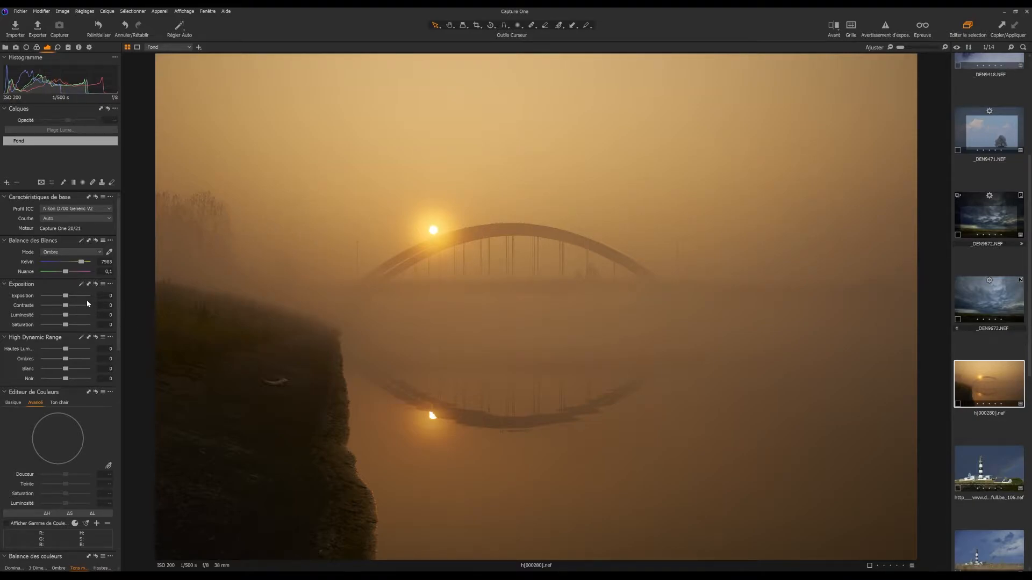
Set the Correction du Voile amount to 85 and sample its shadow tone from the dark riverbank.
{"action": "scroll", "coordinate": [86, 267], "scroll_direction": "down", "scroll_amount": 10}
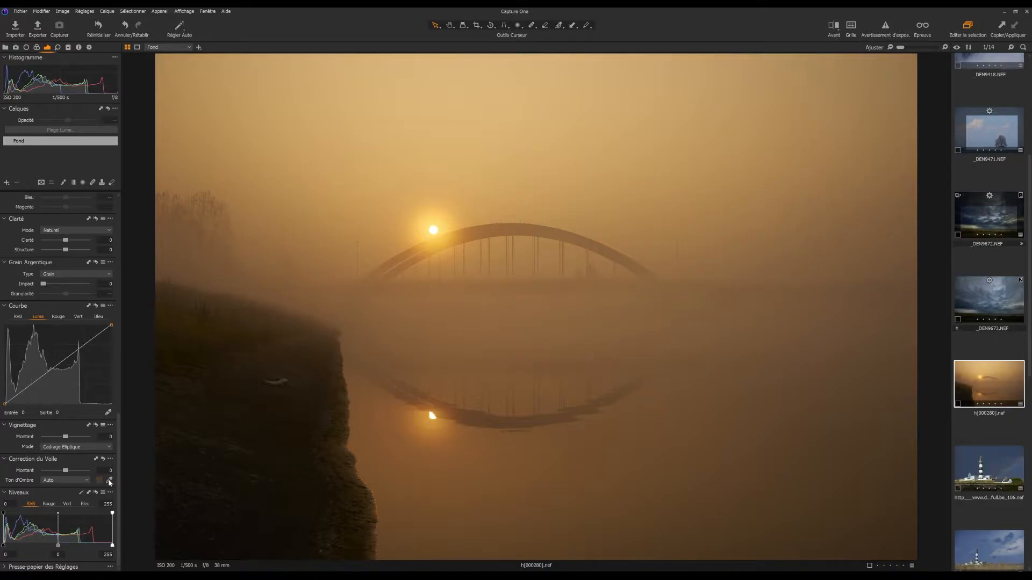
{"action": "left_click_drag", "start_coordinate": [68, 472], "coordinate": [87, 478]}
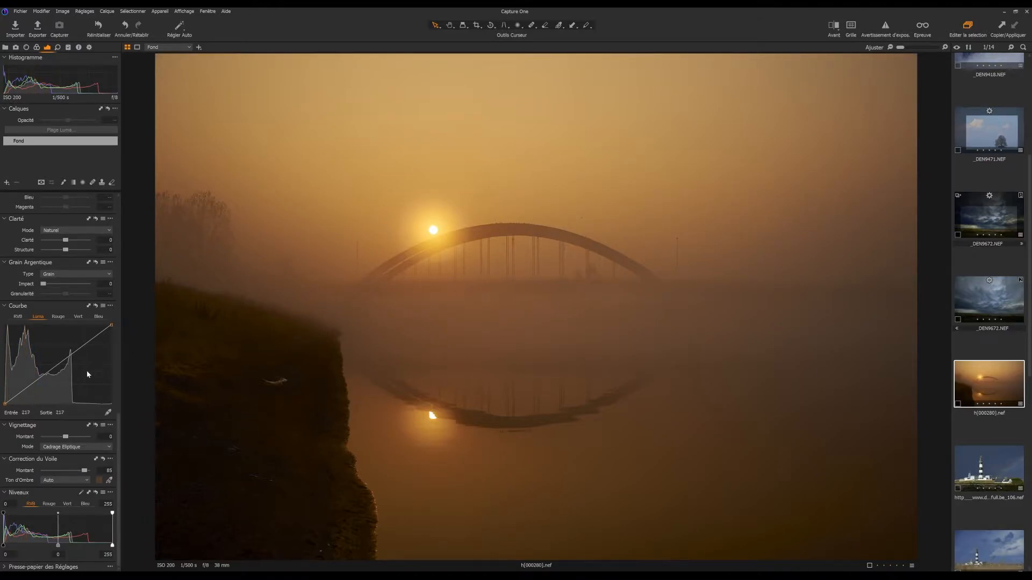
{"action": "left_click", "coordinate": [110, 481]}
{"action": "left_click", "coordinate": [286, 431]}
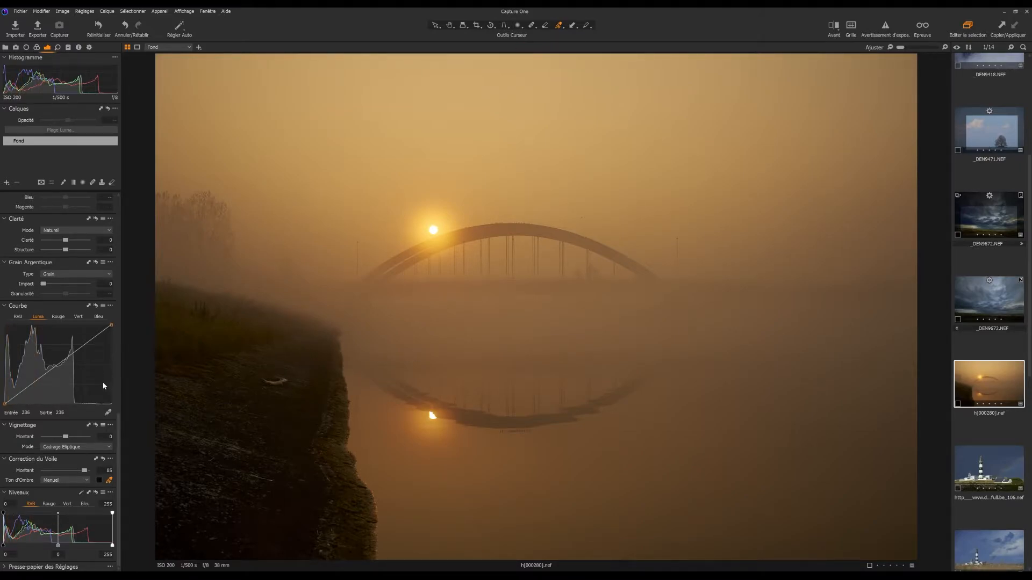
Set Contraste to 13, and the High Dynamic Range values Ombres to 32 and Noir to 23.
{"action": "left_click_drag", "start_coordinate": [117, 448], "coordinate": [127, 229]}
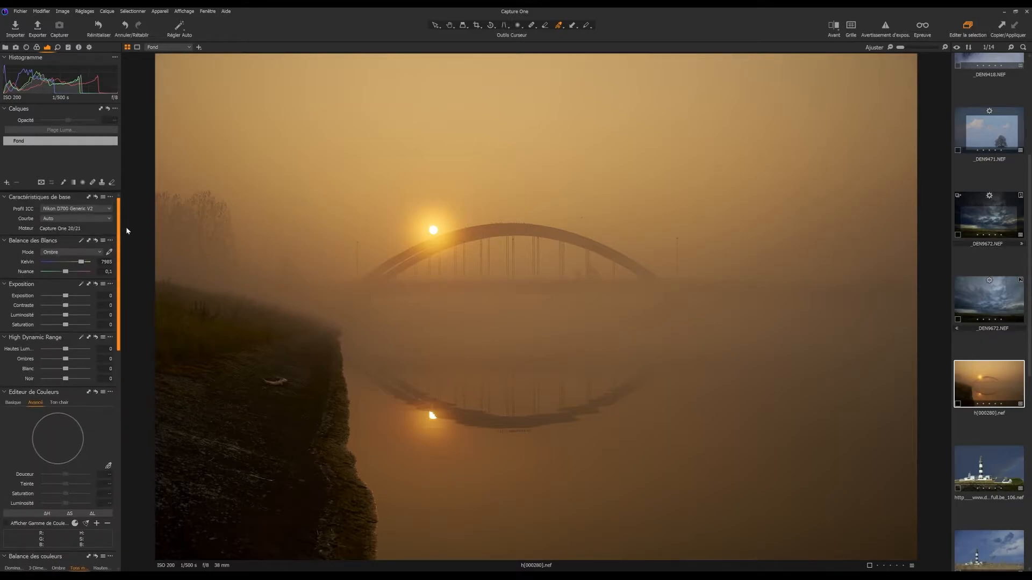
{"action": "left_click", "coordinate": [450, 26]}
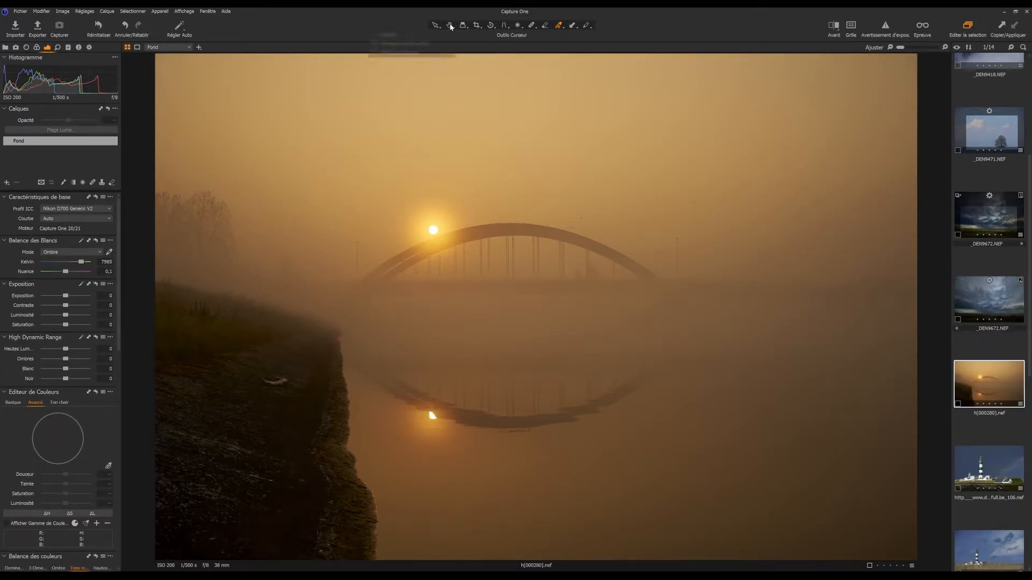
{"action": "left_click", "coordinate": [389, 34]}
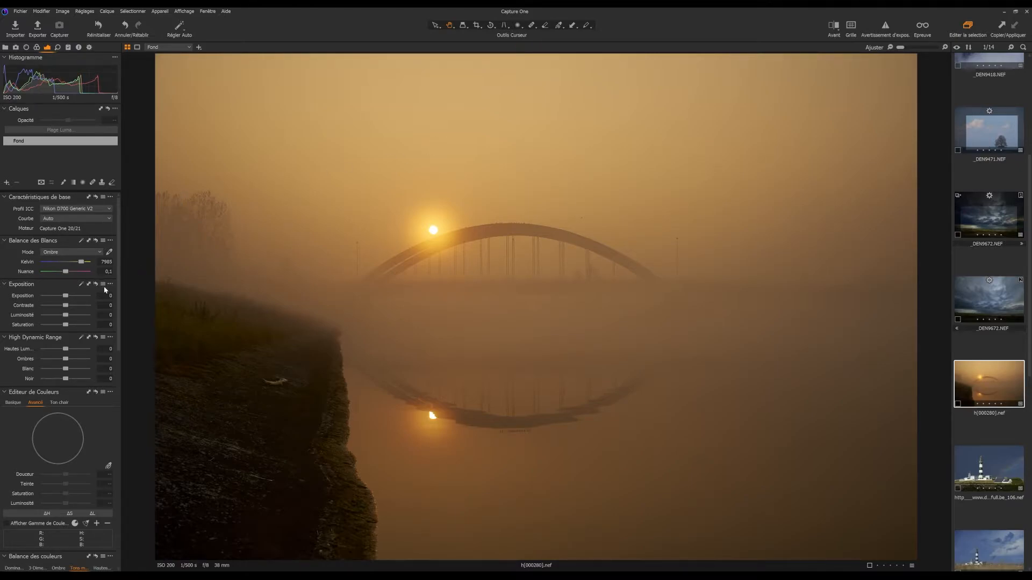
{"action": "left_click_drag", "start_coordinate": [65, 306], "coordinate": [71, 306]}
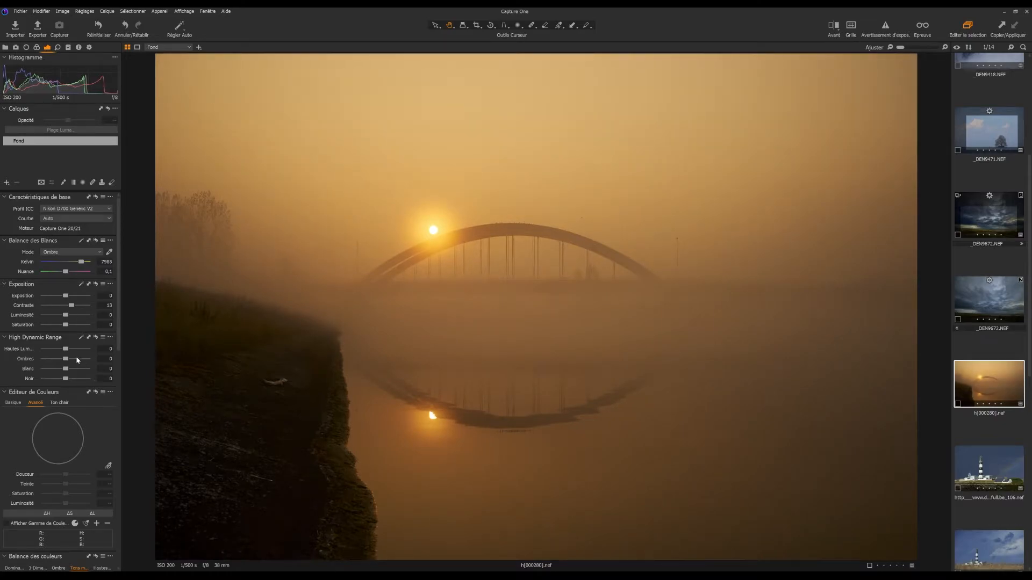
{"action": "left_click_drag", "start_coordinate": [67, 363], "coordinate": [72, 383]}
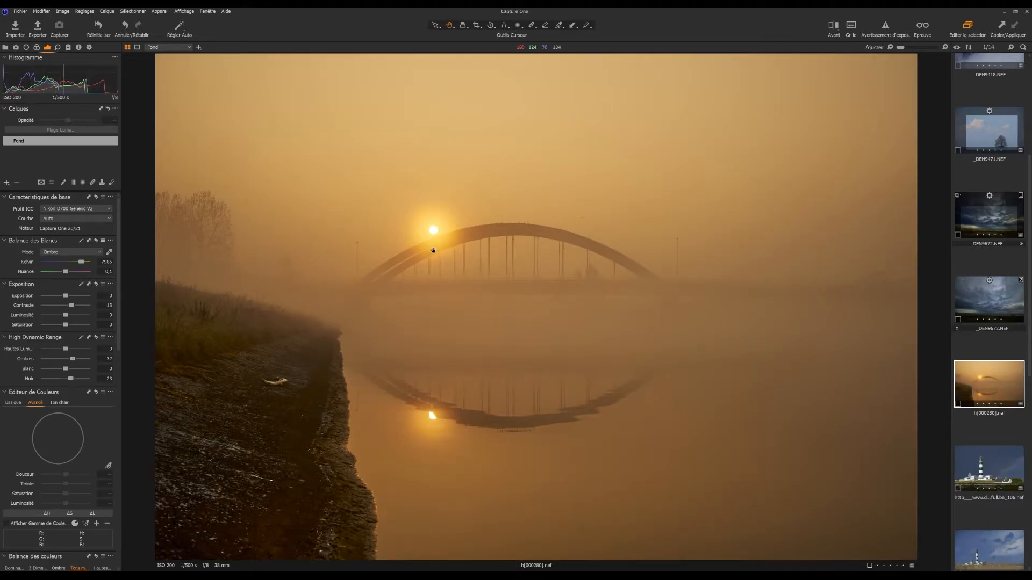
Check the exposure warning and try Hautes Lumières and Blanc at -100, resetting both to 0.
{"action": "left_click", "coordinate": [886, 26]}
{"action": "left_click", "coordinate": [886, 27]}
{"action": "left_click_drag", "start_coordinate": [65, 368], "coordinate": [43, 349]}
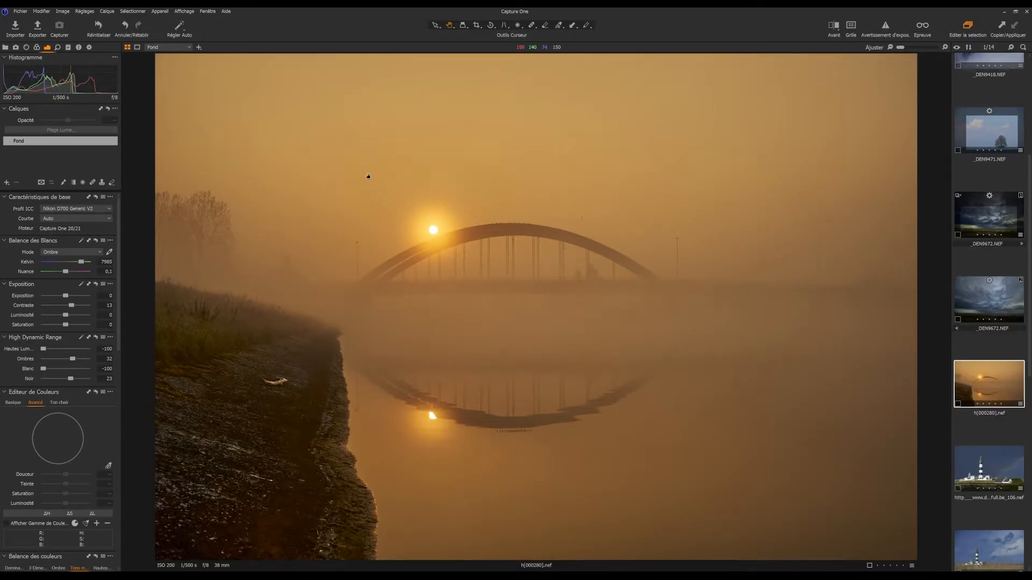
{"action": "double_click", "coordinate": [45, 349]}
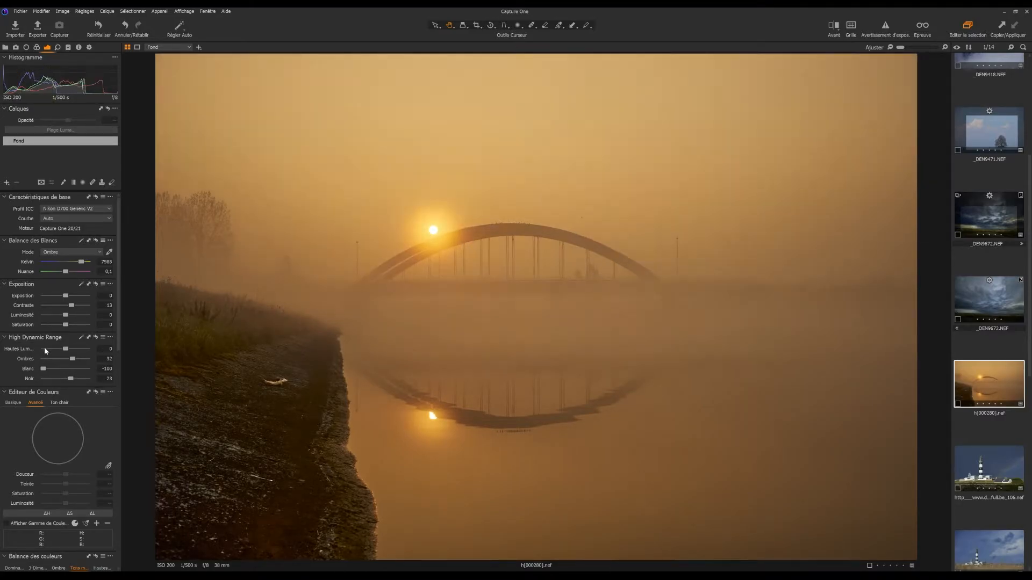
{"action": "double_click", "coordinate": [46, 369]}
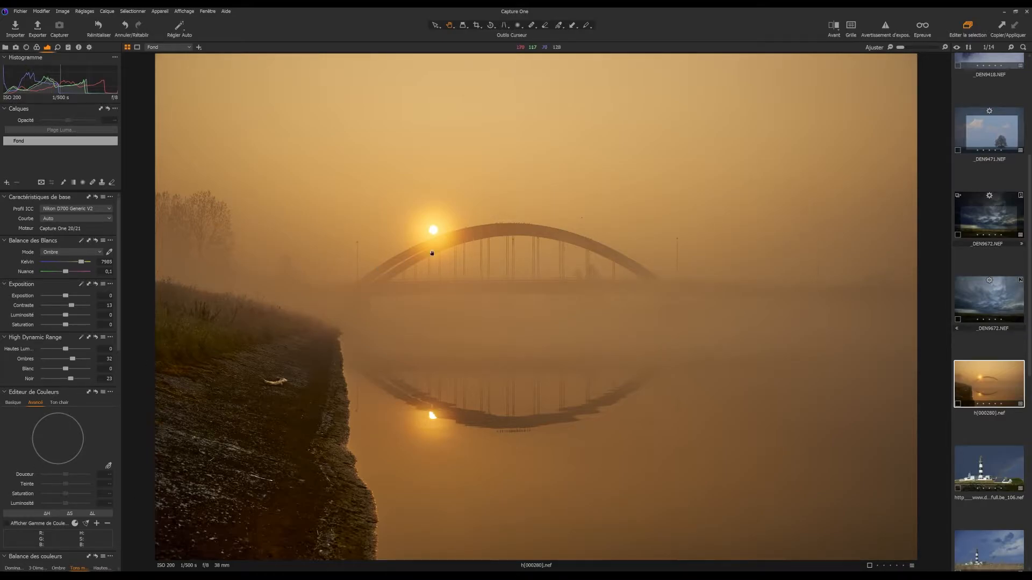
Add an empty adjustment layer and mask the sky with a linear gradient fading from the top of the bridge arch to the water.
{"action": "left_click", "coordinate": [59, 403]}
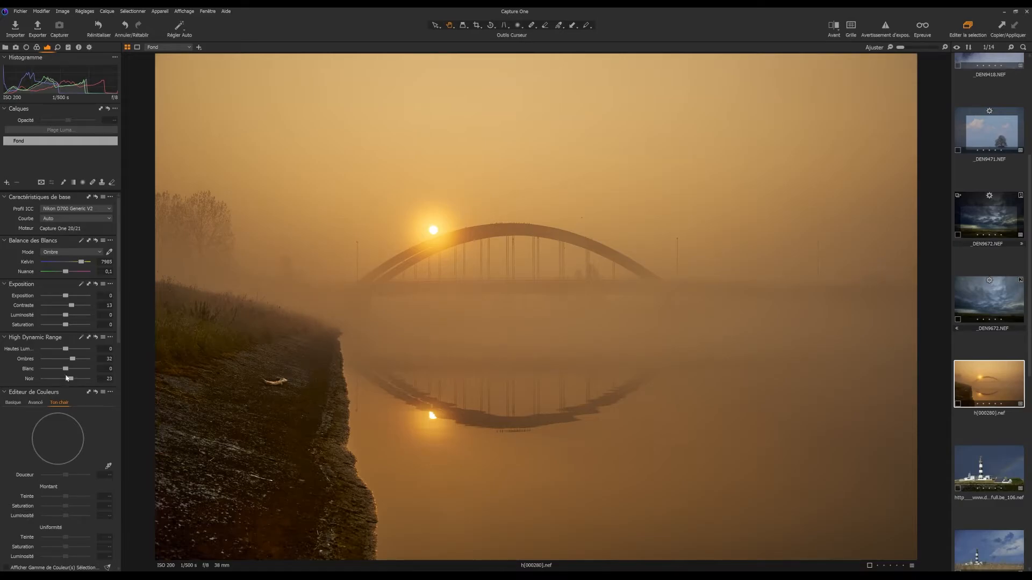
{"action": "left_click", "coordinate": [7, 182]}
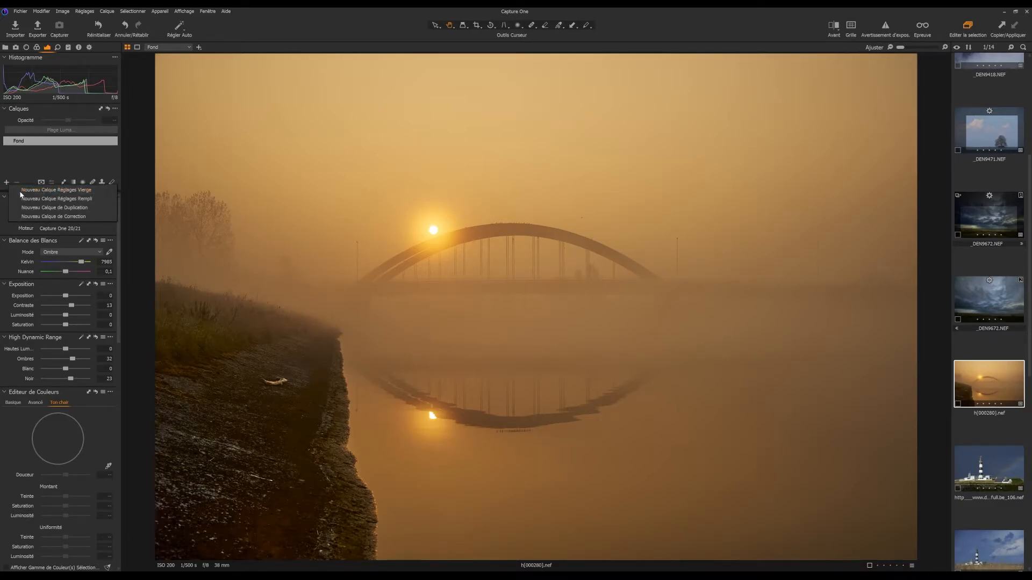
{"action": "left_click", "coordinate": [20, 192]}
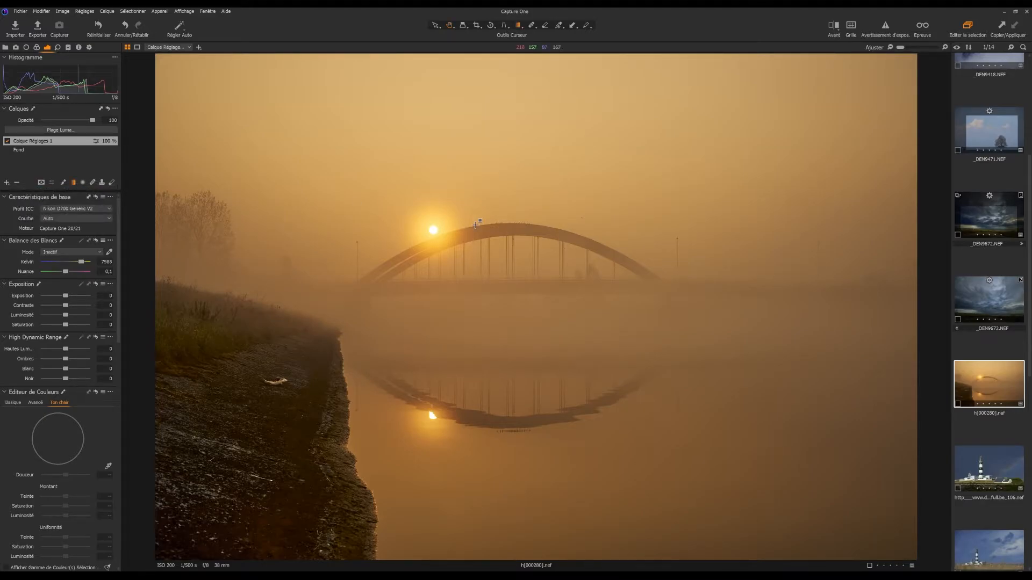
{"action": "mouse_move", "coordinate": [515, 213]}
{"action": "left_mouse_down"}
{"action": "mouse_move", "coordinate": [505, 252]}
{"action": "mouse_move", "coordinate": [514, 349]}
{"action": "left_mouse_up"}
Sample the orange water with the skin tone picker and set uniformity to Teinte 72, Saturation 71 and Luminosité 100.
{"action": "left_click", "coordinate": [109, 466]}
{"action": "left_click", "coordinate": [458, 474]}
{"action": "left_click_drag", "start_coordinate": [73, 539], "coordinate": [118, 539]}
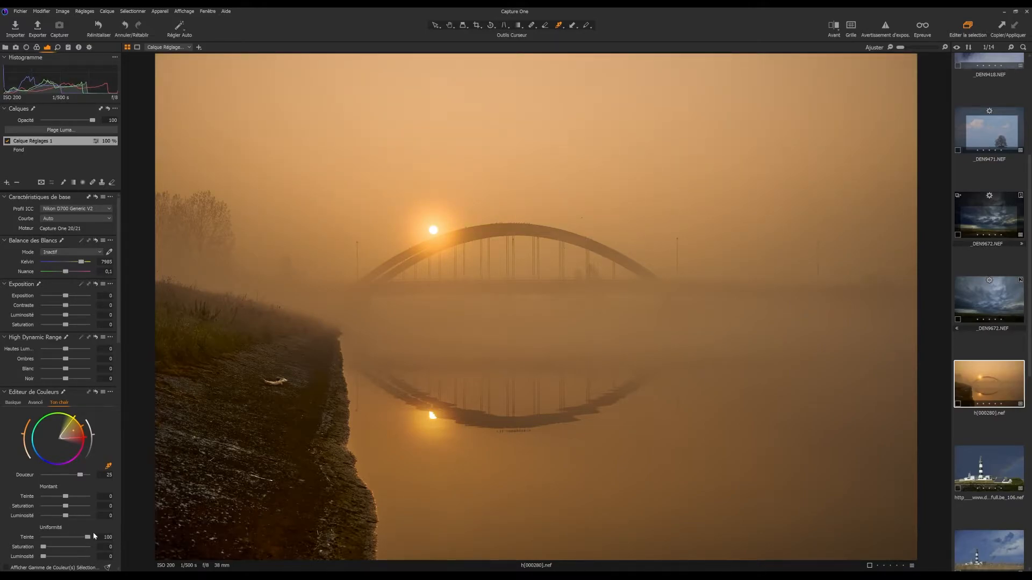
{"action": "scroll", "coordinate": [66, 485], "scroll_direction": "down", "scroll_amount": 2}
{"action": "left_click_drag", "start_coordinate": [90, 484], "coordinate": [98, 506]}
{"action": "left_click", "coordinate": [70, 499]}
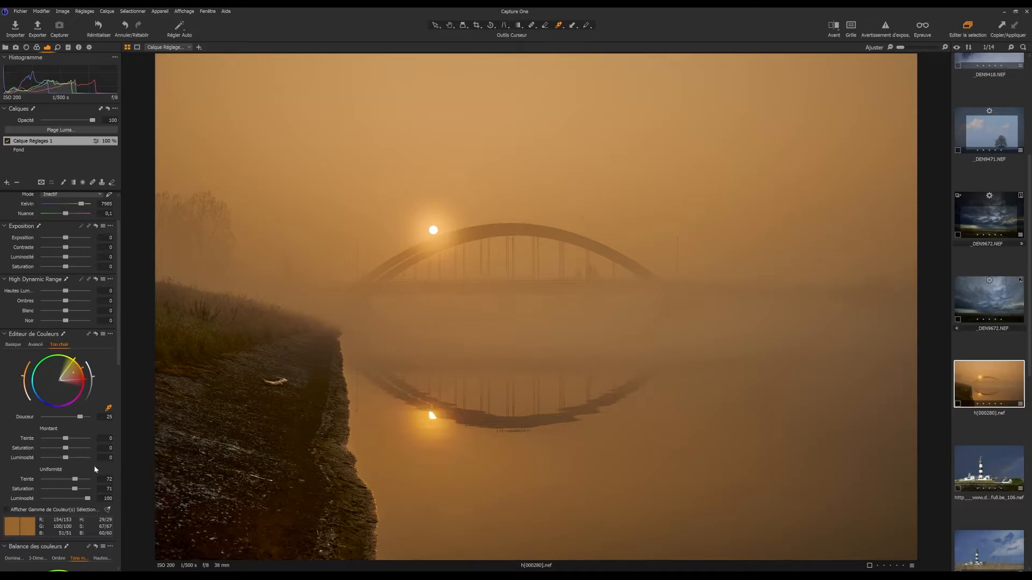
Set the skin tone amounts to Teinte 0.6, Saturation 8.4 and Luminosité -1.1, and compare the image with the layer off and on.
{"action": "left_click_drag", "start_coordinate": [65, 439], "coordinate": [64, 459]}
{"action": "left_click", "coordinate": [8, 142]}
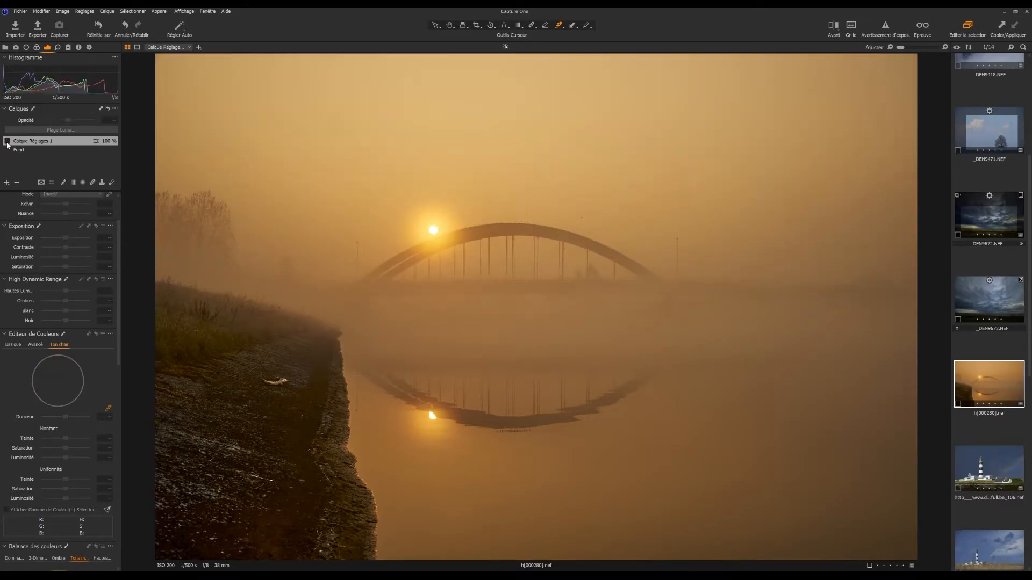
{"action": "left_click", "coordinate": [7, 142]}
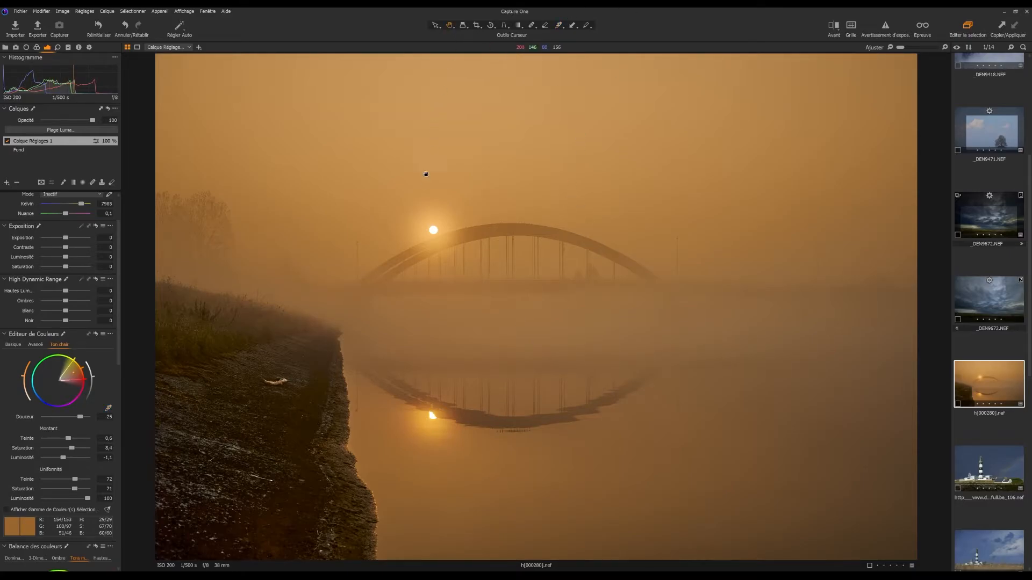
On the Fond layer, shift the shadow colour balance moderately toward blue.
{"action": "left_click", "coordinate": [56, 150]}
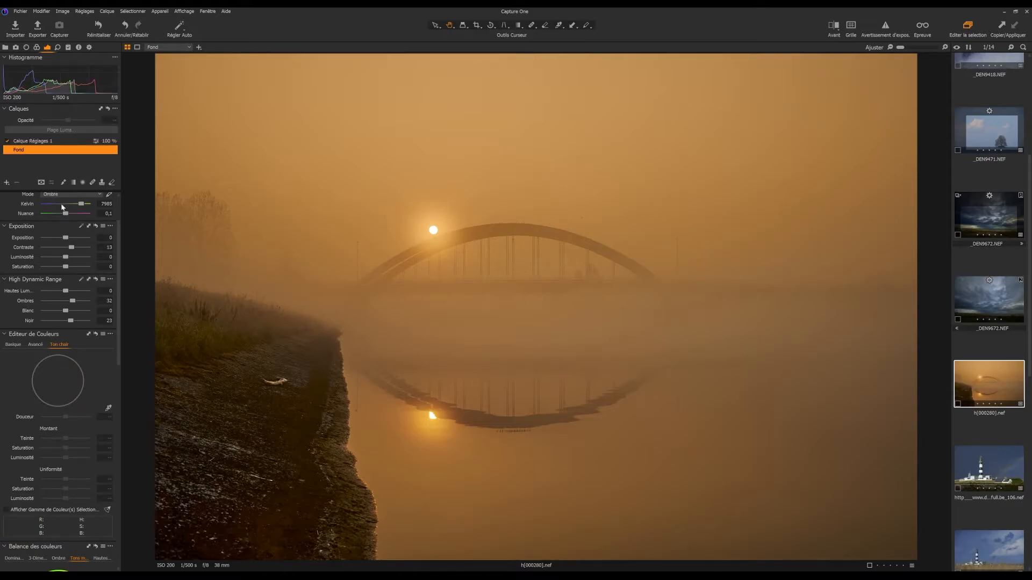
{"action": "scroll", "coordinate": [70, 272], "scroll_direction": "down", "scroll_amount": 5}
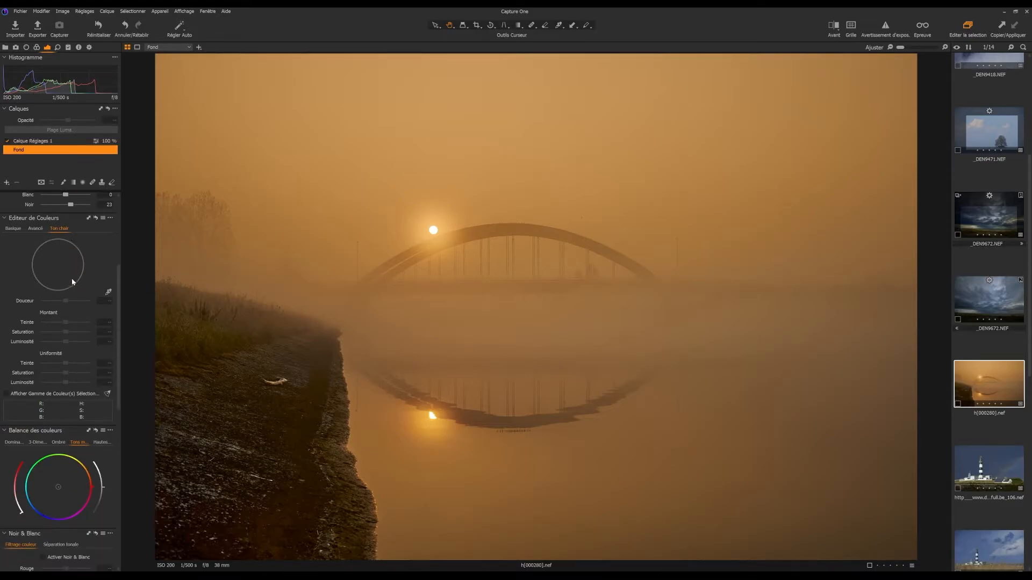
{"action": "scroll", "coordinate": [74, 284], "scroll_direction": "down", "scroll_amount": 2}
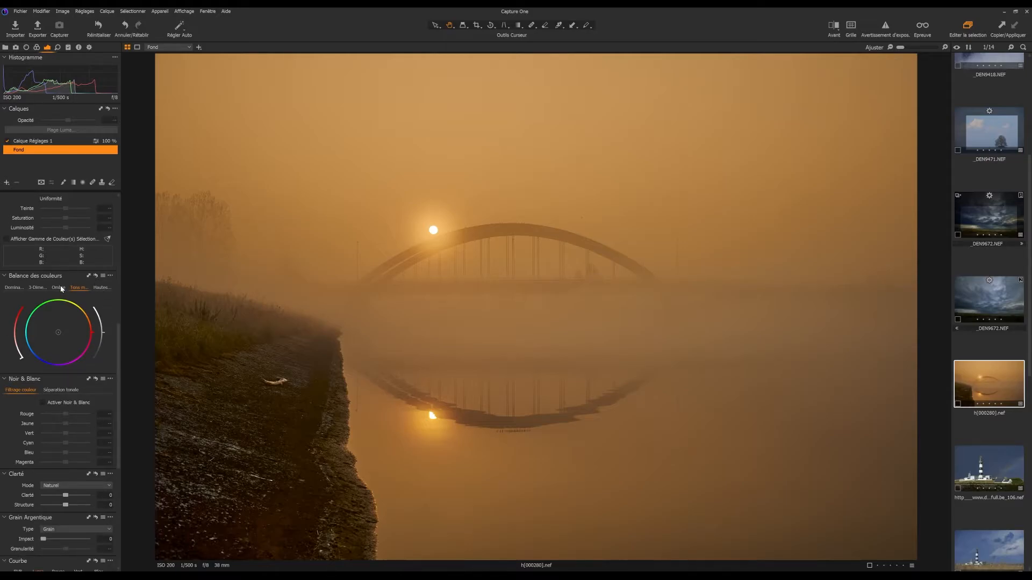
{"action": "left_click", "coordinate": [59, 288]}
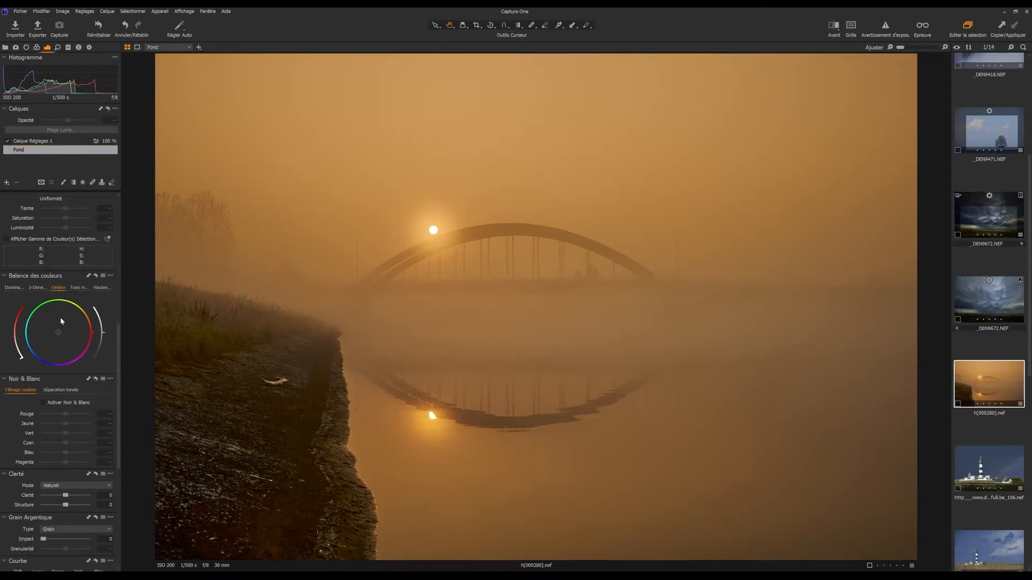
{"action": "left_click_drag", "start_coordinate": [60, 334], "coordinate": [48, 343]}
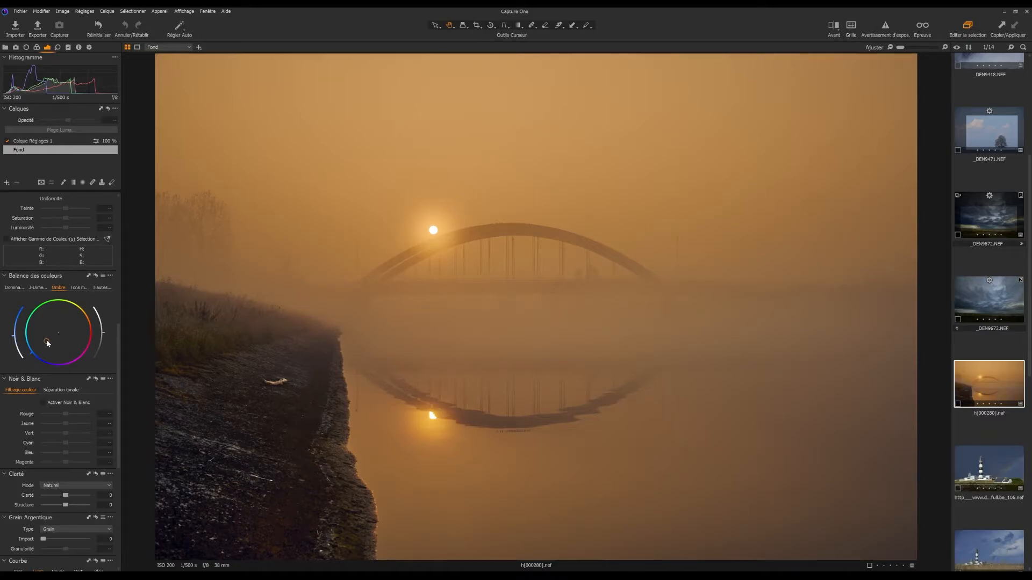
{"action": "left_click_drag", "start_coordinate": [48, 342], "coordinate": [47, 343]}
Set the clarity mode to Puissant, with Clarté at 28 and Structure at 17.
{"action": "scroll", "coordinate": [55, 380], "scroll_direction": "down", "scroll_amount": 1}
{"action": "scroll", "coordinate": [56, 403], "scroll_direction": "down", "scroll_amount": 3}
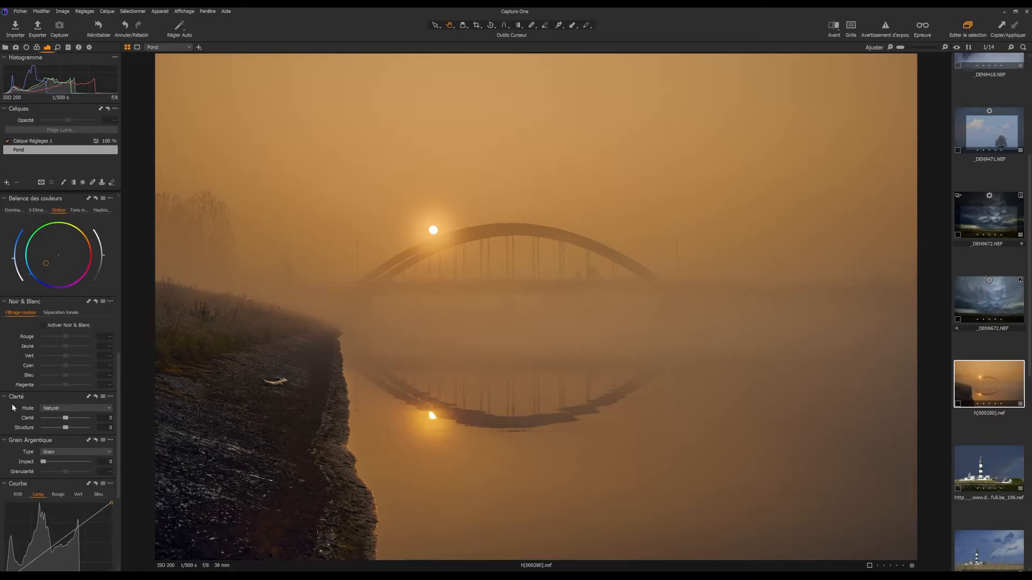
{"action": "left_click", "coordinate": [54, 410]}
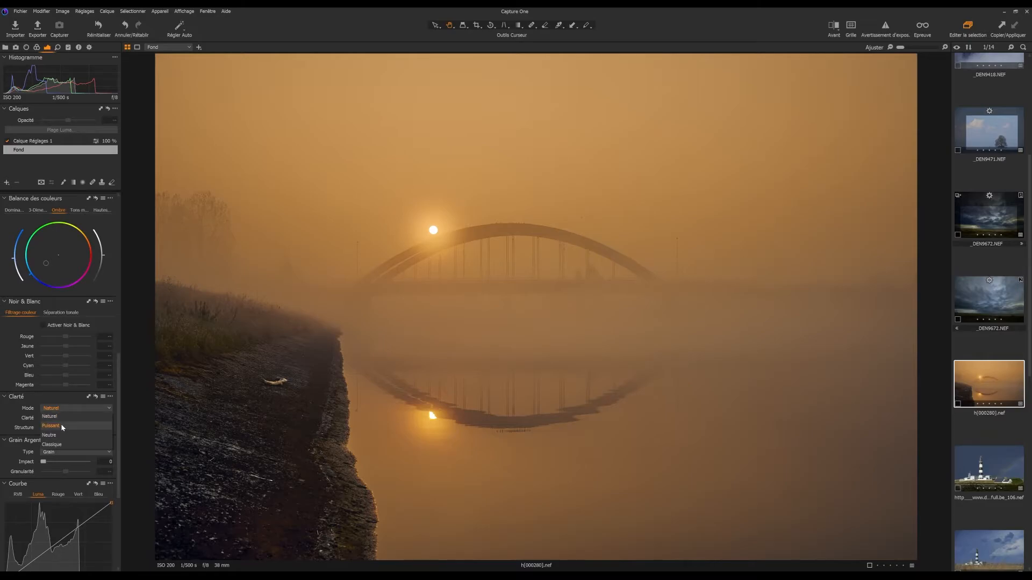
{"action": "left_click", "coordinate": [62, 426]}
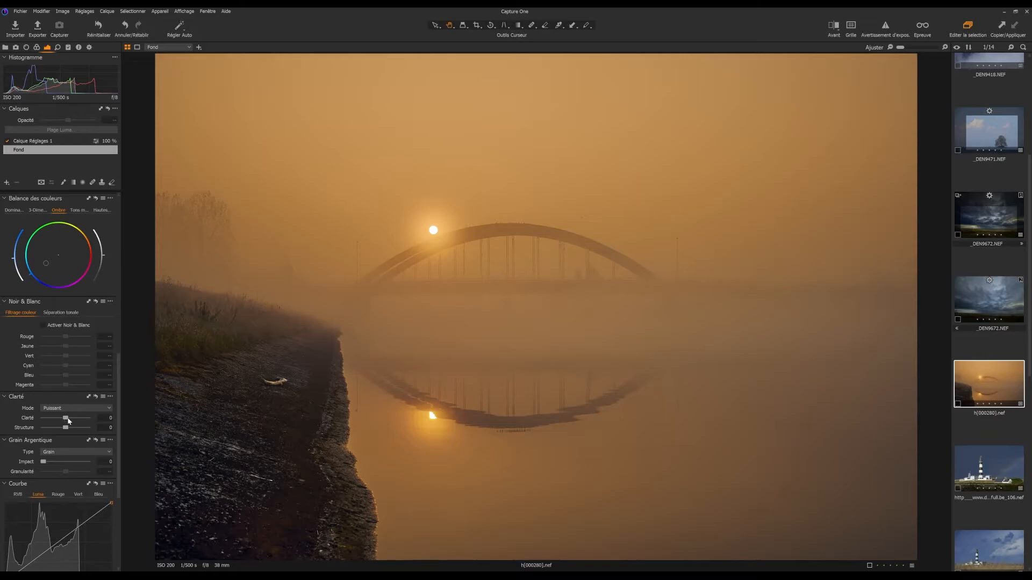
{"action": "left_click_drag", "start_coordinate": [68, 419], "coordinate": [72, 430]}
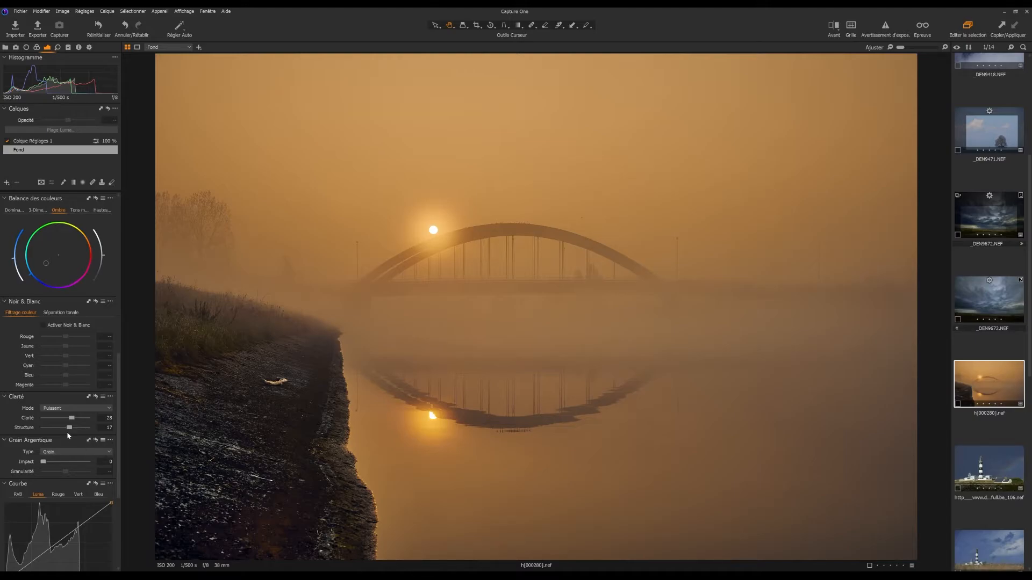
Switch the clarity mode to Naturel on the Fond layer.
{"action": "scroll", "coordinate": [102, 384], "scroll_direction": "down", "scroll_amount": 3}
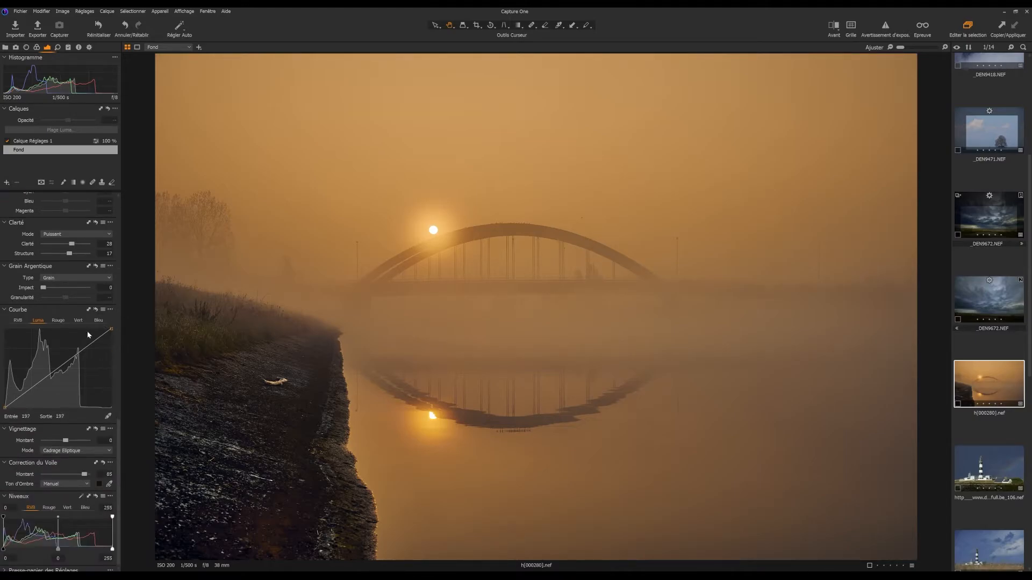
{"action": "scroll", "coordinate": [81, 393], "scroll_direction": "down", "scroll_amount": 1}
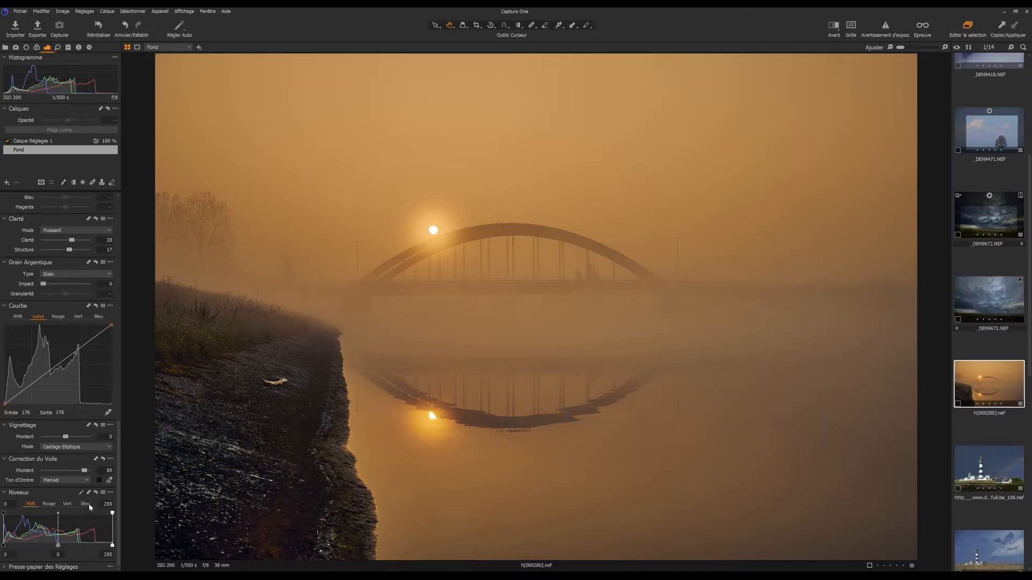
{"action": "scroll", "coordinate": [90, 507], "scroll_direction": "up", "scroll_amount": 5}
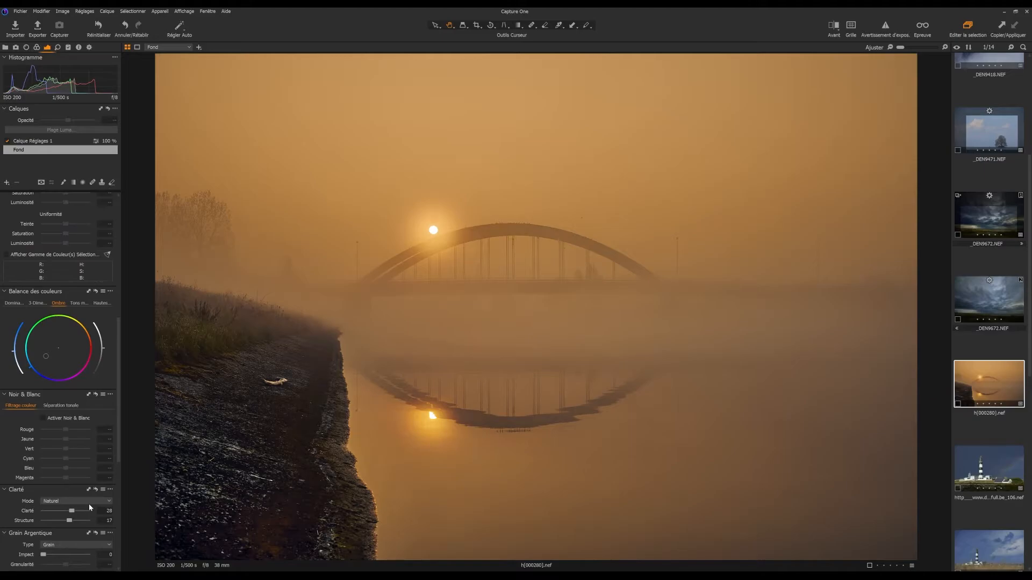
{"action": "scroll", "coordinate": [81, 484], "scroll_direction": "up", "scroll_amount": 1}
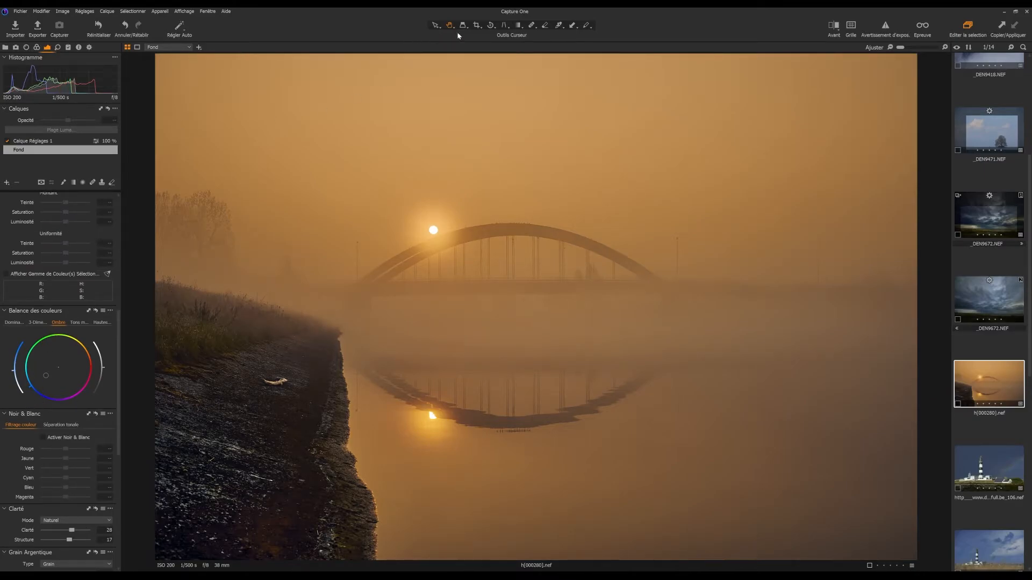
Crop the photo at a 16x9 ratio to 3793 by 2134 px, trimming the right side, upper sky and lower foreground, and apply it.
{"action": "left_click", "coordinate": [480, 28]}
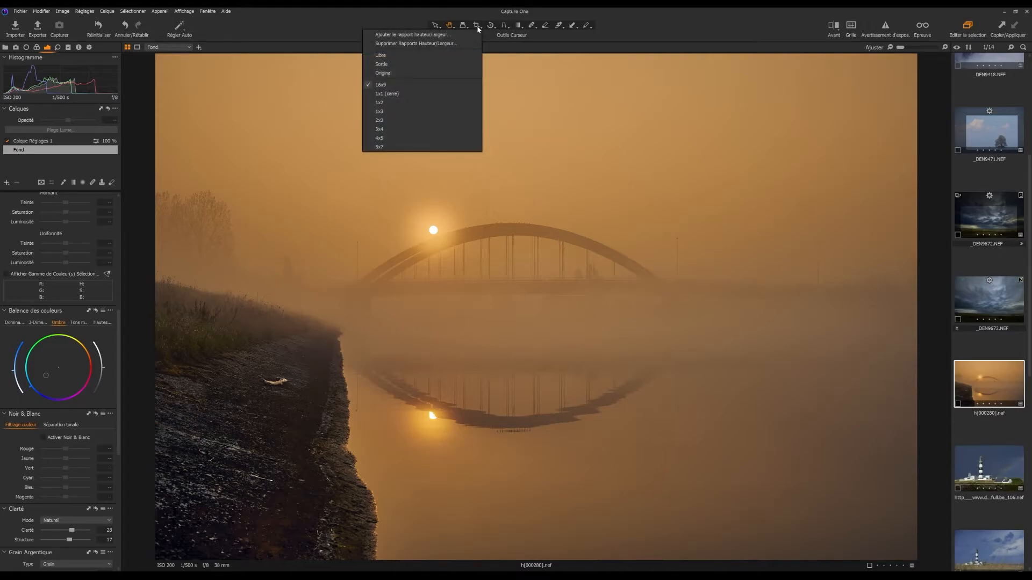
{"action": "left_click", "coordinate": [388, 85]}
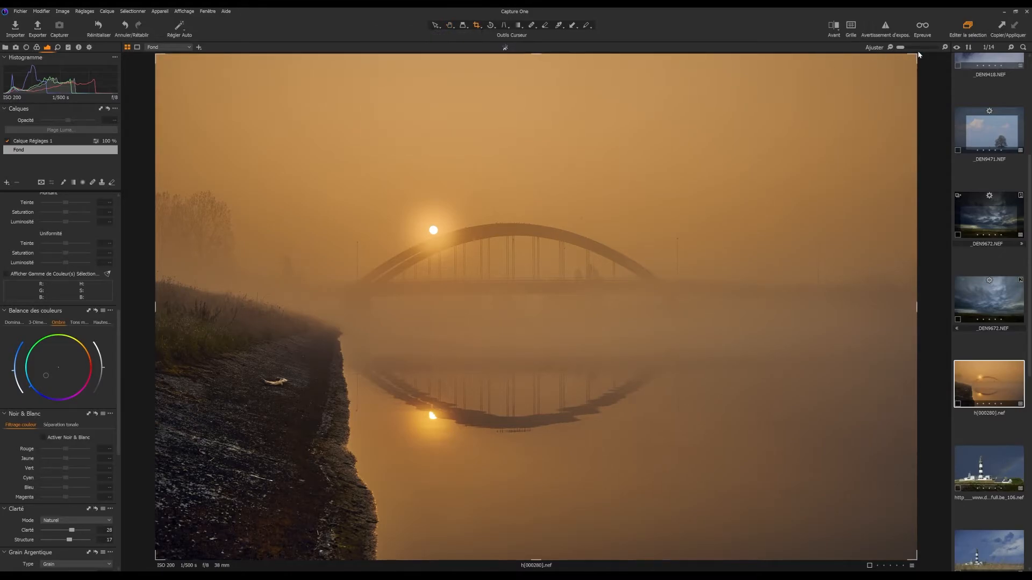
{"action": "left_click_drag", "start_coordinate": [917, 54], "coordinate": [777, 168]}
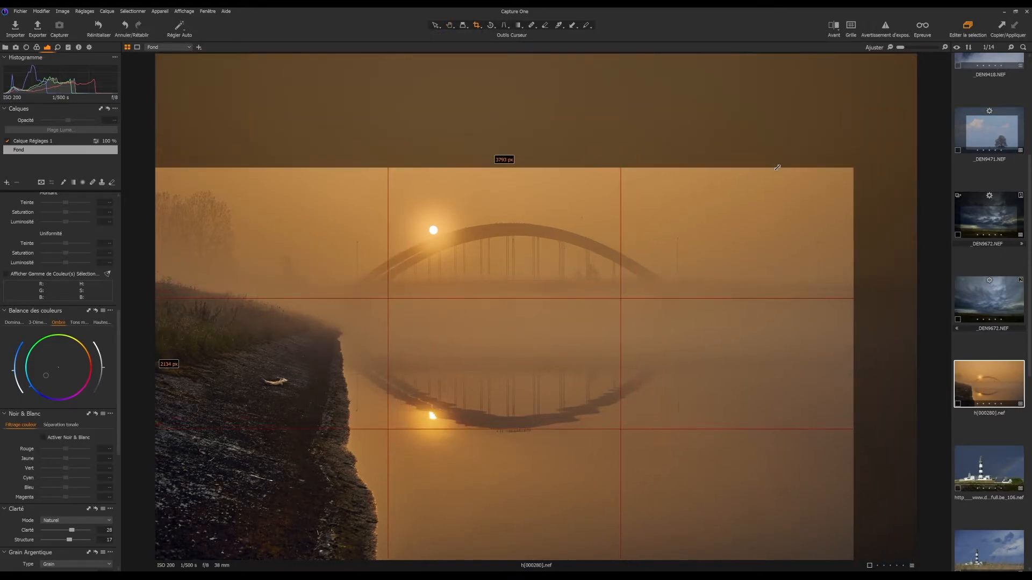
{"action": "left_click_drag", "start_coordinate": [691, 286], "coordinate": [675, 245]}
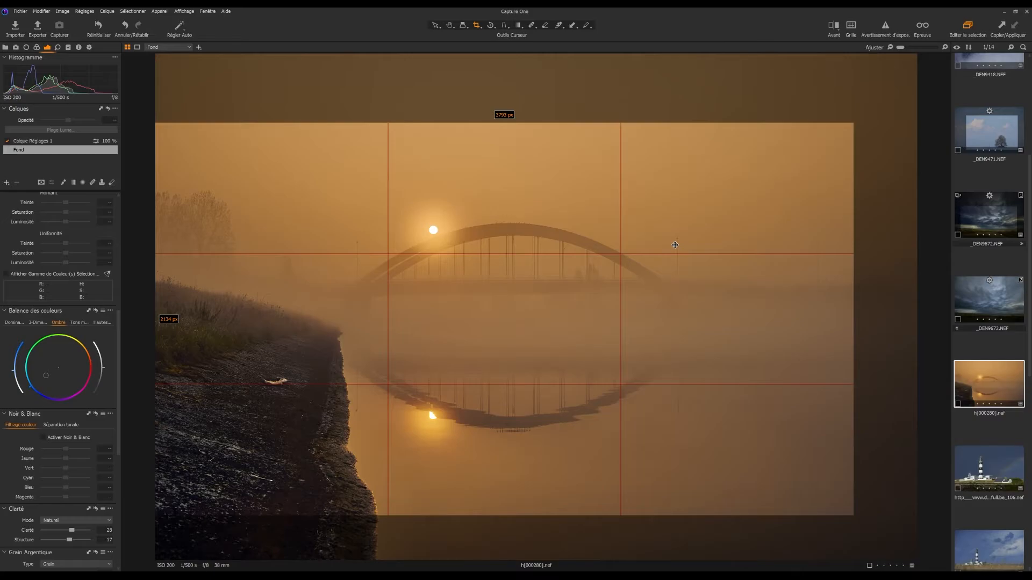
{"action": "left_click_drag", "start_coordinate": [675, 245], "coordinate": [673, 242]}
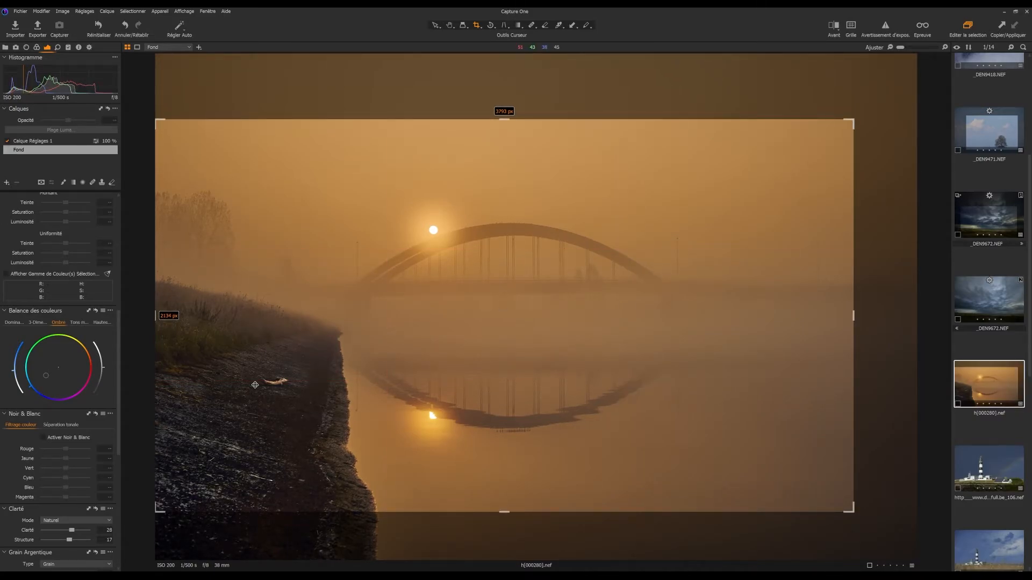
{"action": "left_click", "coordinate": [450, 25]}
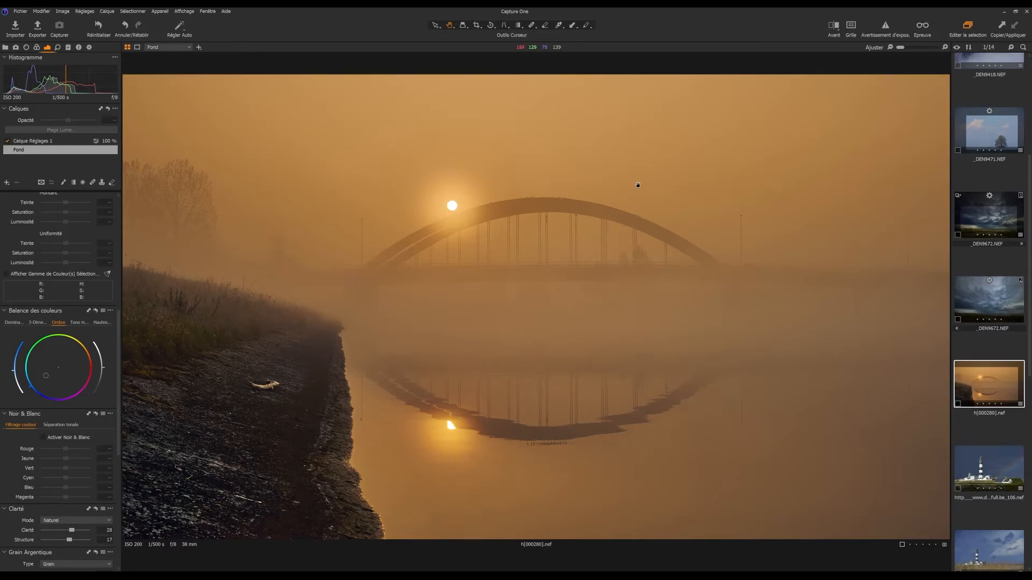
Magnify the small dark speck in the sky just above the bridge arch and remove it with the healing brush.
{"action": "left_click", "coordinate": [462, 25]}
{"action": "left_click", "coordinate": [629, 188]}
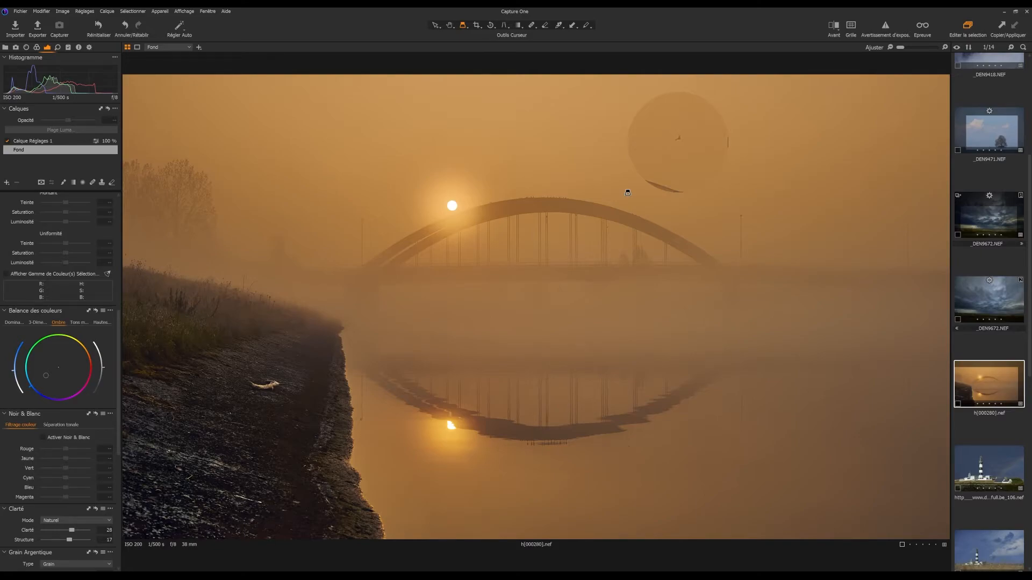
{"action": "left_click_drag", "start_coordinate": [627, 193], "coordinate": [630, 199]}
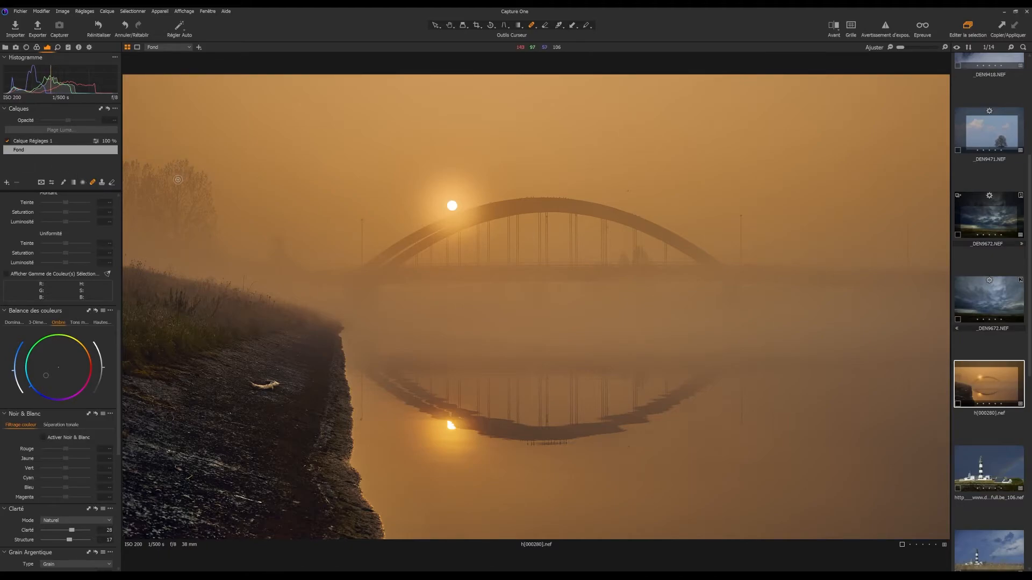
{"action": "left_click", "coordinate": [628, 188]}
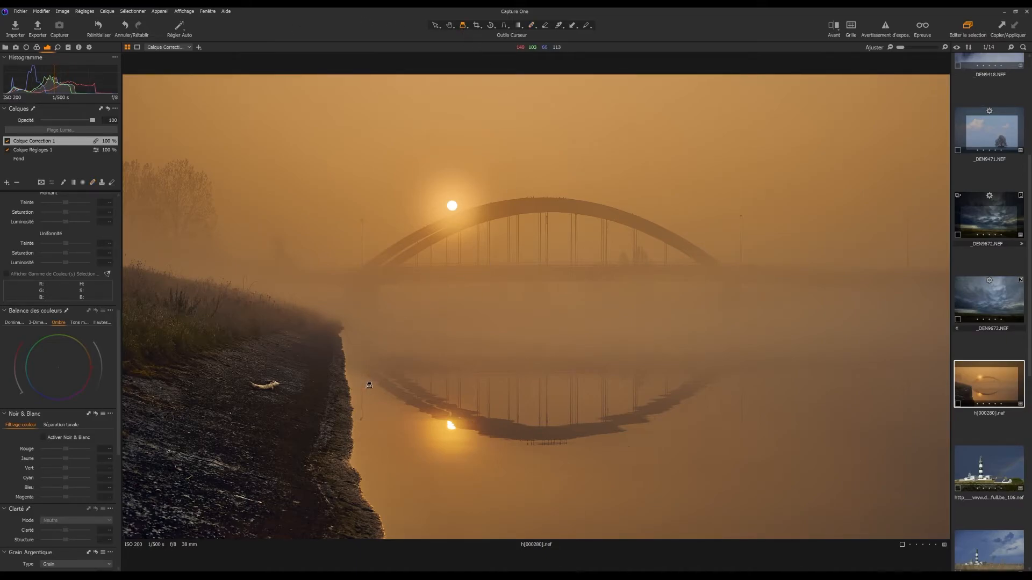
Inspect the water around the bridge reflection with the loupe, retouch blemishes with the healing brush, and return to the pan tool.
{"action": "left_click", "coordinate": [377, 388]}
{"action": "mouse_move", "coordinate": [377, 388]}
{"action": "left_mouse_down"}
{"action": "mouse_move", "coordinate": [384, 436]}
{"action": "mouse_move", "coordinate": [370, 447]}
{"action": "mouse_move", "coordinate": [391, 476]}
{"action": "mouse_move", "coordinate": [445, 476]}
{"action": "mouse_move", "coordinate": [396, 455]}
{"action": "mouse_move", "coordinate": [340, 468]}
{"action": "mouse_move", "coordinate": [355, 464]}
{"action": "mouse_move", "coordinate": [369, 443]}
{"action": "left_mouse_up"}
{"action": "key", "text": "b"}
{"action": "left_click", "coordinate": [435, 394]}
{"action": "mouse_move", "coordinate": [384, 445]}
{"action": "left_mouse_down"}
{"action": "mouse_move", "coordinate": [353, 489]}
{"action": "mouse_move", "coordinate": [354, 524]}
{"action": "mouse_move", "coordinate": [398, 516]}
{"action": "mouse_move", "coordinate": [428, 537]}
{"action": "mouse_move", "coordinate": [461, 523]}
{"action": "mouse_move", "coordinate": [564, 516]}
{"action": "mouse_move", "coordinate": [619, 484]}
{"action": "mouse_move", "coordinate": [733, 449]}
{"action": "mouse_move", "coordinate": [832, 438]}
{"action": "mouse_move", "coordinate": [817, 449]}
{"action": "left_mouse_up"}
{"action": "mouse_move", "coordinate": [676, 524]}
{"action": "left_mouse_down"}
{"action": "mouse_move", "coordinate": [695, 544]}
{"action": "mouse_move", "coordinate": [739, 523]}
{"action": "mouse_move", "coordinate": [761, 531]}
{"action": "mouse_move", "coordinate": [640, 524]}
{"action": "mouse_move", "coordinate": [670, 497]}
{"action": "left_mouse_up"}
{"action": "mouse_move", "coordinate": [723, 378]}
{"action": "left_mouse_down"}
{"action": "mouse_move", "coordinate": [716, 336]}
{"action": "mouse_move", "coordinate": [676, 342]}
{"action": "mouse_move", "coordinate": [763, 345]}
{"action": "mouse_move", "coordinate": [748, 322]}
{"action": "mouse_move", "coordinate": [745, 332]}
{"action": "mouse_move", "coordinate": [772, 342]}
{"action": "left_mouse_up"}
{"action": "left_click", "coordinate": [93, 183]}
{"action": "left_click", "coordinate": [753, 324]}
{"action": "left_click", "coordinate": [451, 30]}
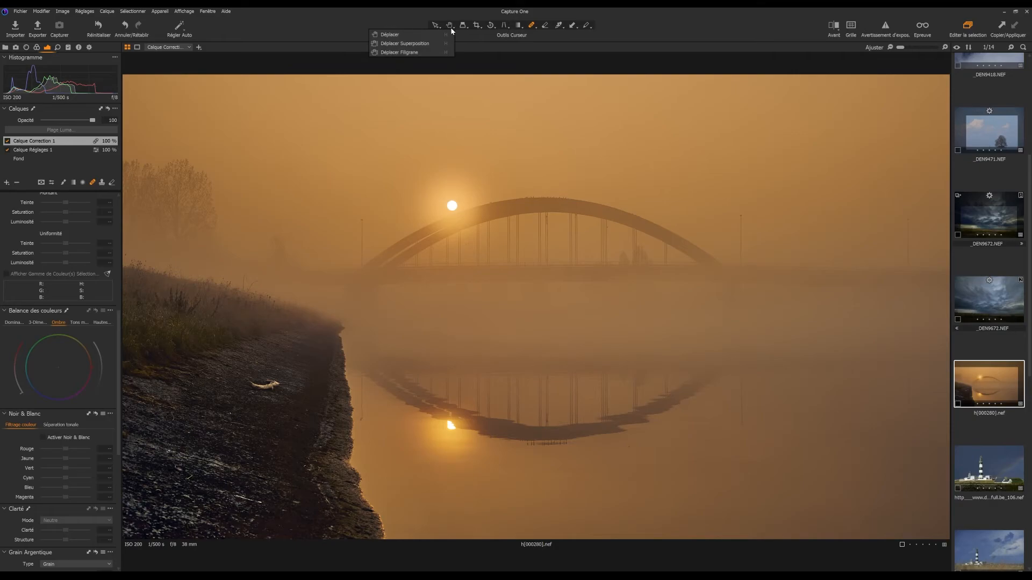
{"action": "left_click", "coordinate": [423, 37]}
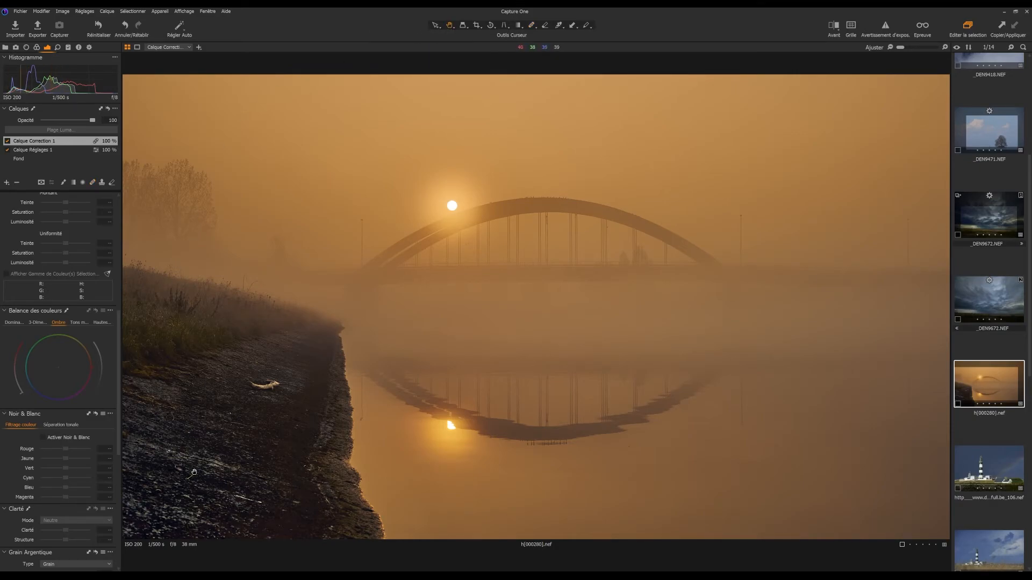
On the Fond layer, sample the orange sky above the bridge as a colour range in the advanced colour editor.
{"action": "scroll", "coordinate": [43, 423], "scroll_direction": "up", "scroll_amount": 3}
{"action": "scroll", "coordinate": [43, 423], "scroll_direction": "up", "scroll_amount": 3}
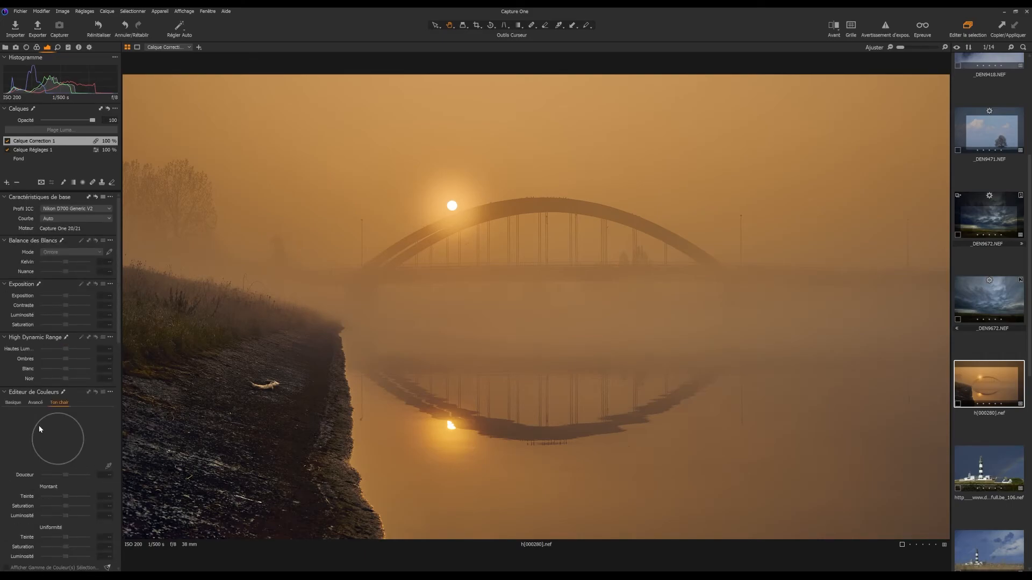
{"action": "left_click", "coordinate": [38, 160]}
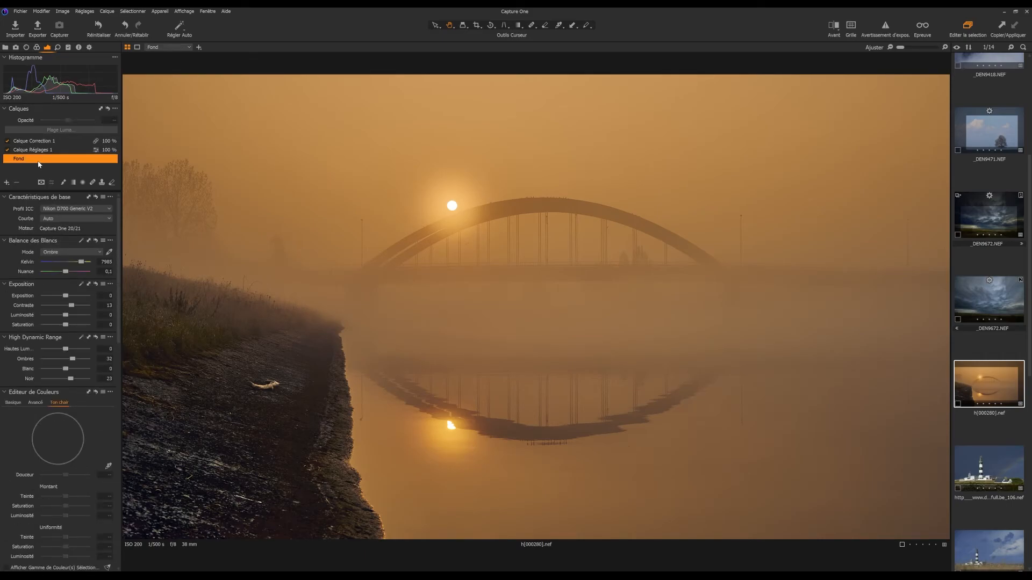
{"action": "scroll", "coordinate": [59, 386], "scroll_direction": "down", "scroll_amount": 2}
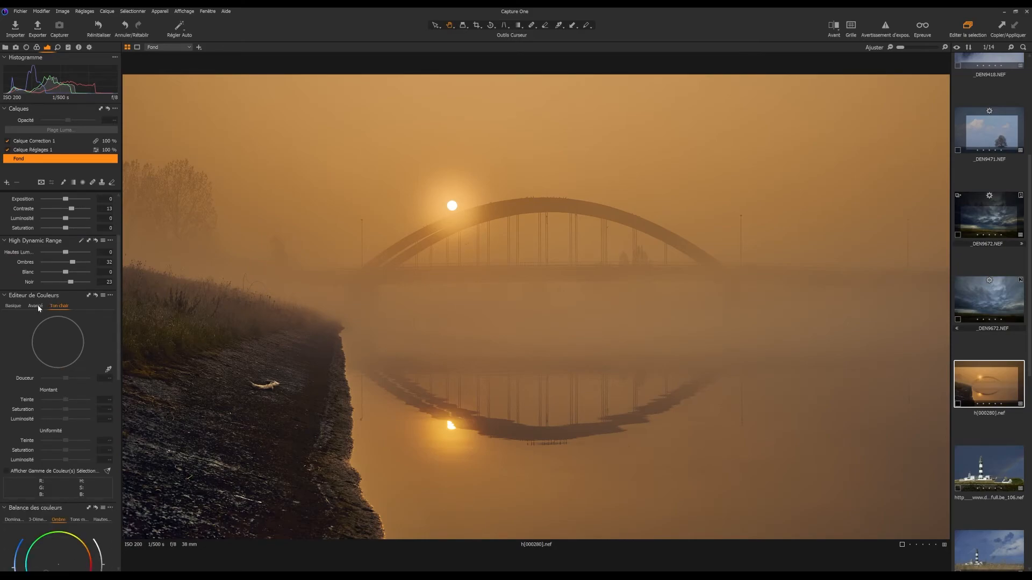
{"action": "left_click", "coordinate": [38, 308]}
{"action": "left_click", "coordinate": [108, 369]}
{"action": "left_click", "coordinate": [590, 176]}
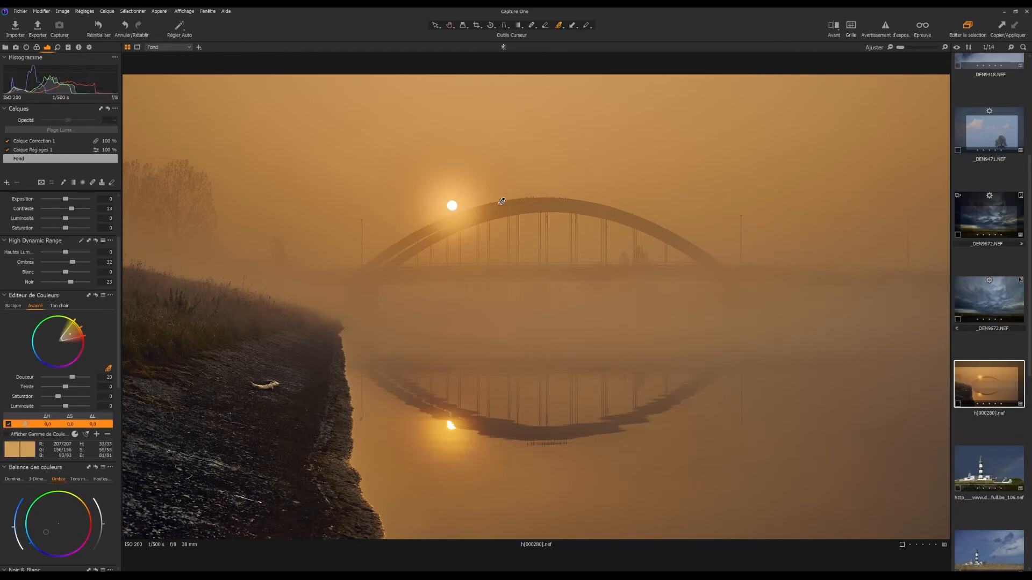
Set the sampled orange range to Saturation 10, Luminosité 3.6 and Teinte -4, and return to the pan tool.
{"action": "left_click_drag", "start_coordinate": [65, 406], "coordinate": [63, 398]}
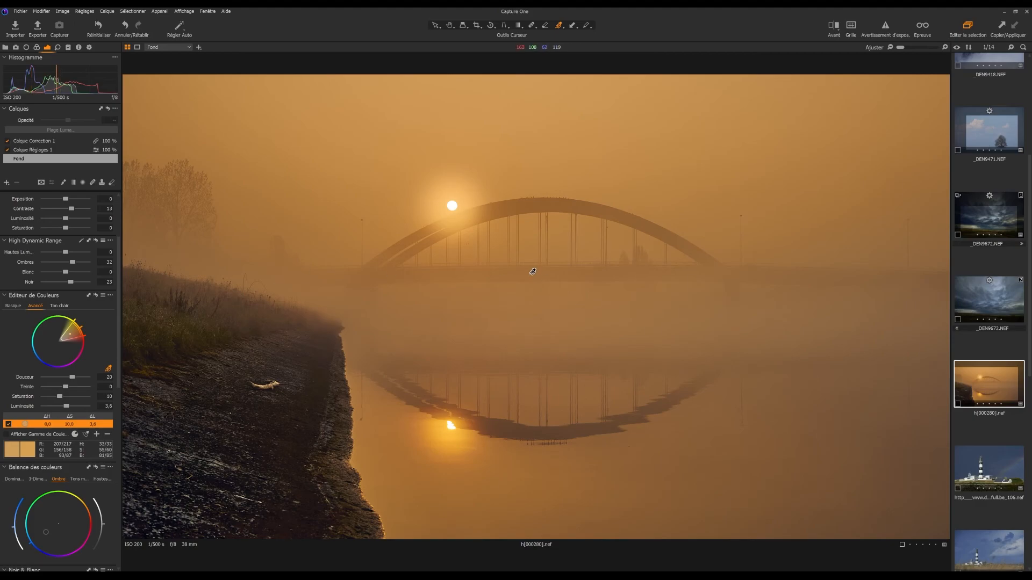
{"action": "left_click_drag", "start_coordinate": [68, 390], "coordinate": [63, 395]}
{"action": "left_click", "coordinate": [451, 27]}
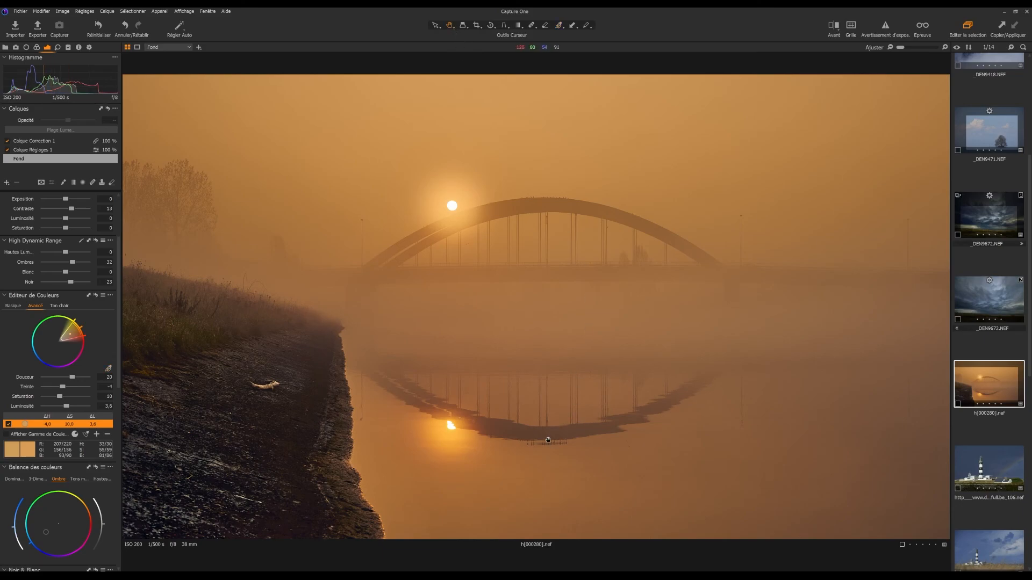